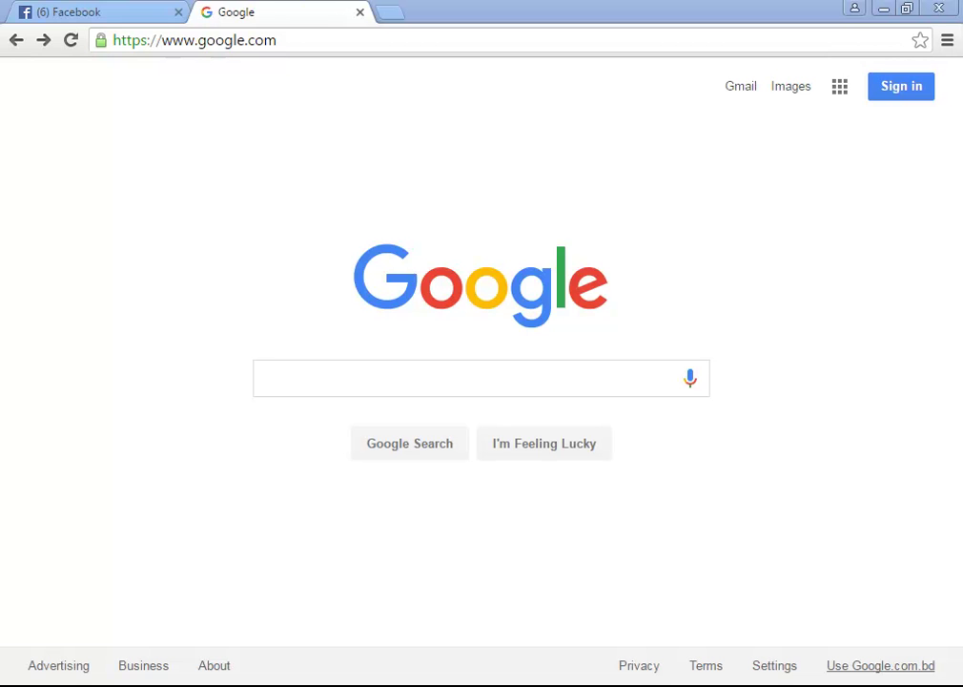
# - Search Google for "font awesome"
pyautogui.click(348, 377)
pyautogui.write('fo')
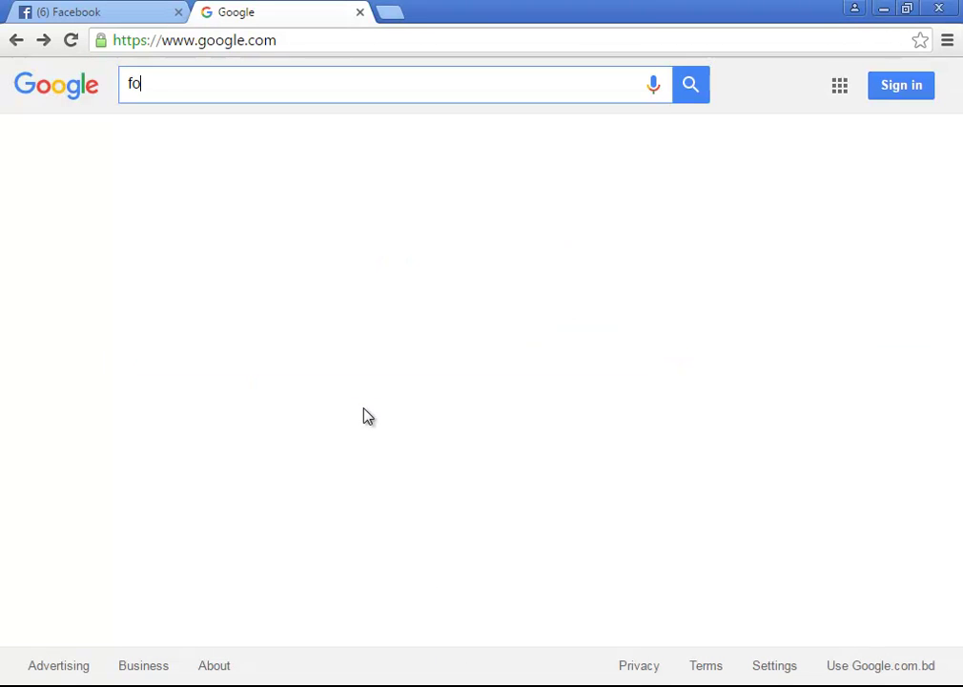
pyautogui.write('nt ')
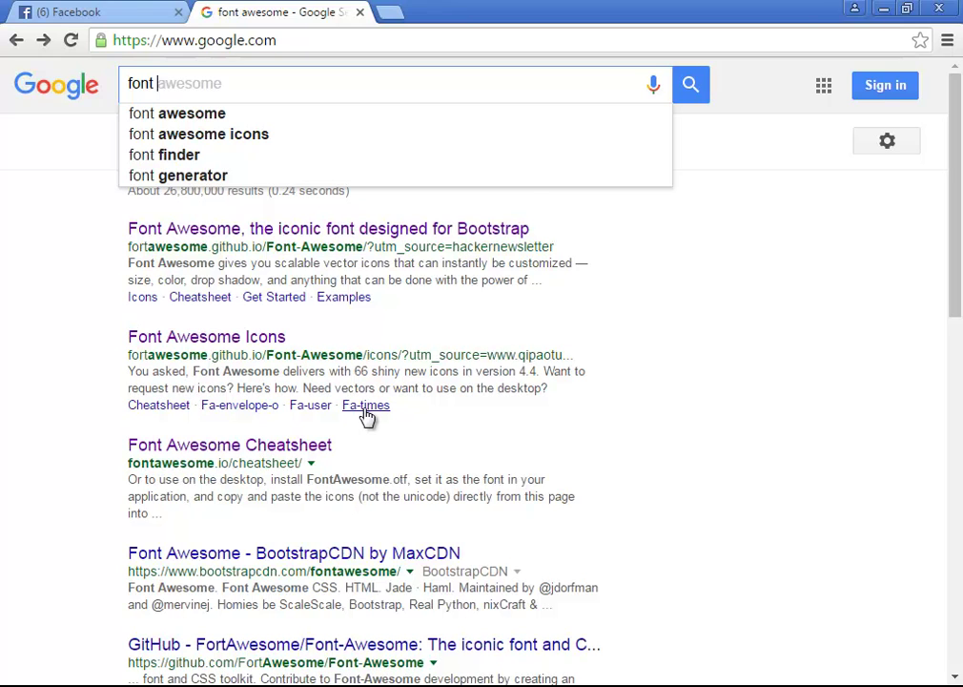
pyautogui.write('awesome')
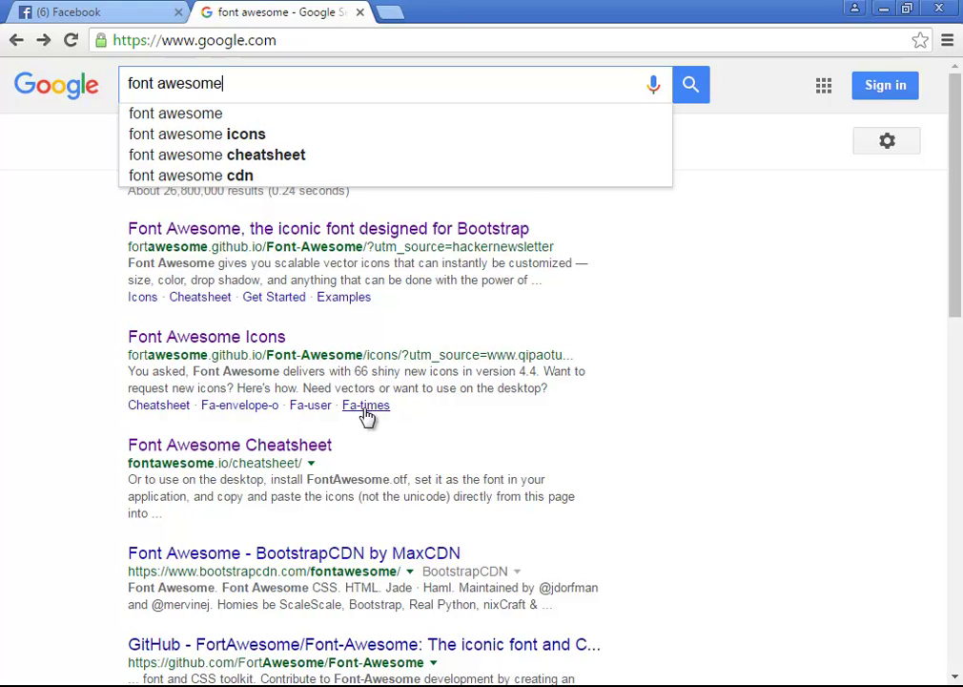
pyautogui.click(334, 115)
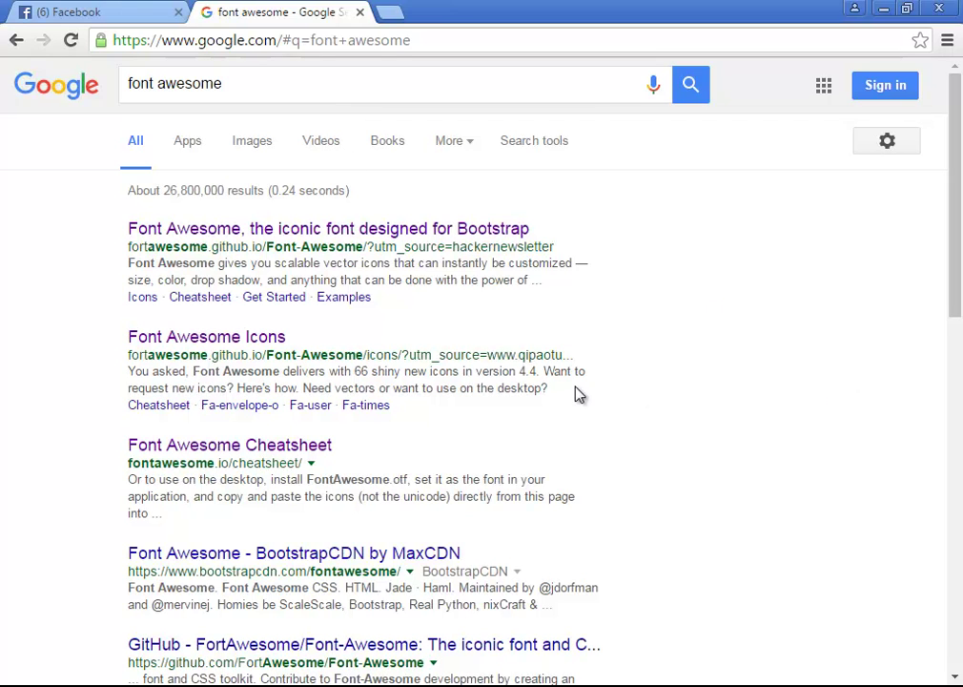
# - View the icon list on the Font Awesome Icons page and return to the search results
pyautogui.click(216, 342)
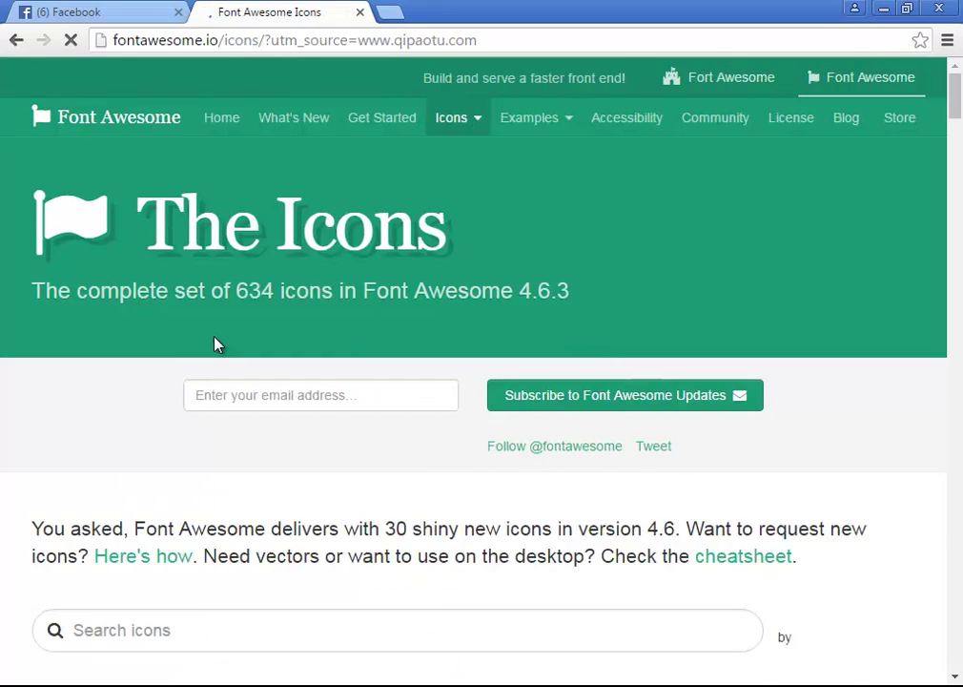
pyautogui.scroll(-6, 217, 345)
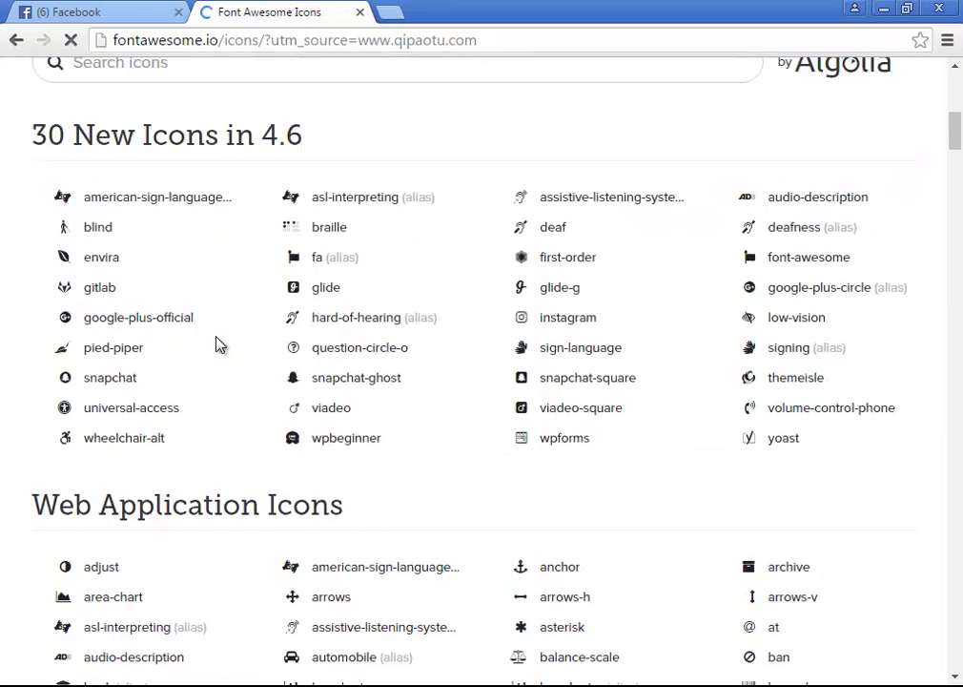
pyautogui.click(19, 41)
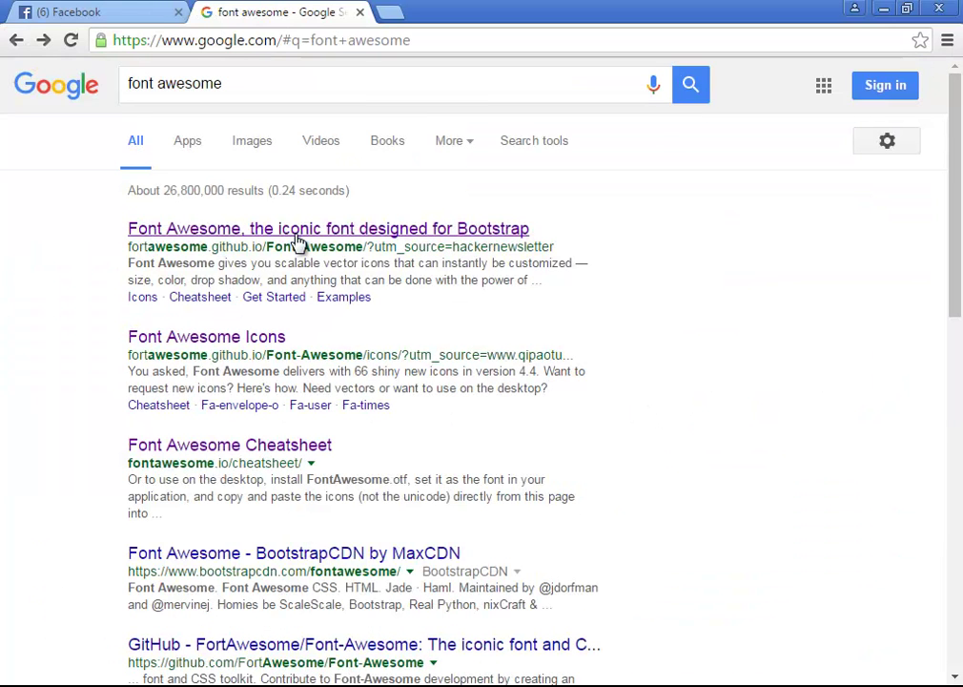
# - Download the Font Awesome package from the project's homepage without Fort Awesome, and check the downloaded zip archive's contents
pyautogui.click(302, 229)
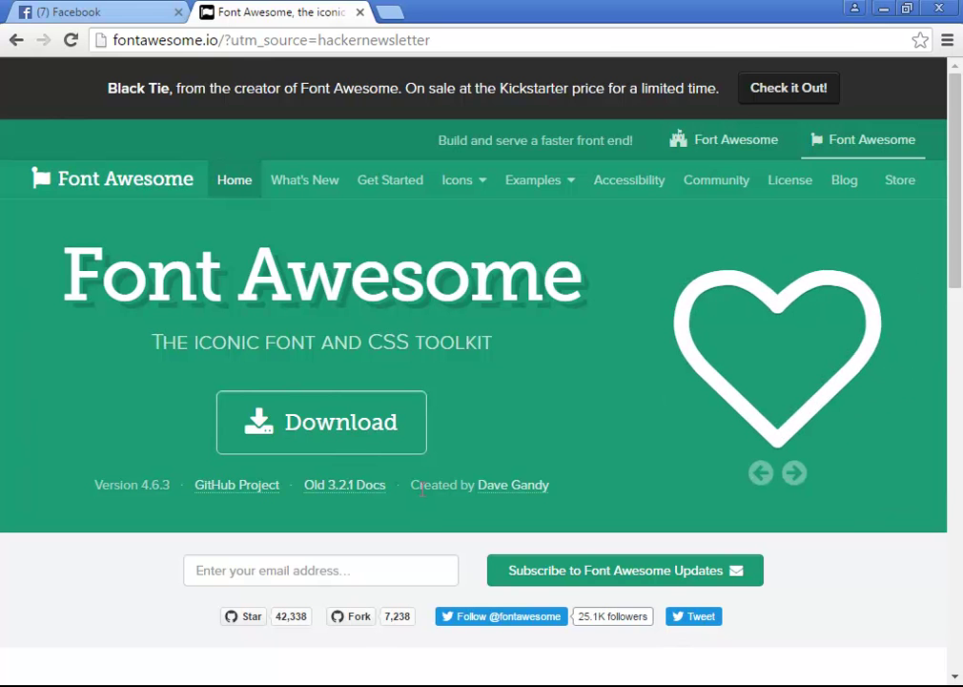
pyautogui.click(413, 442)
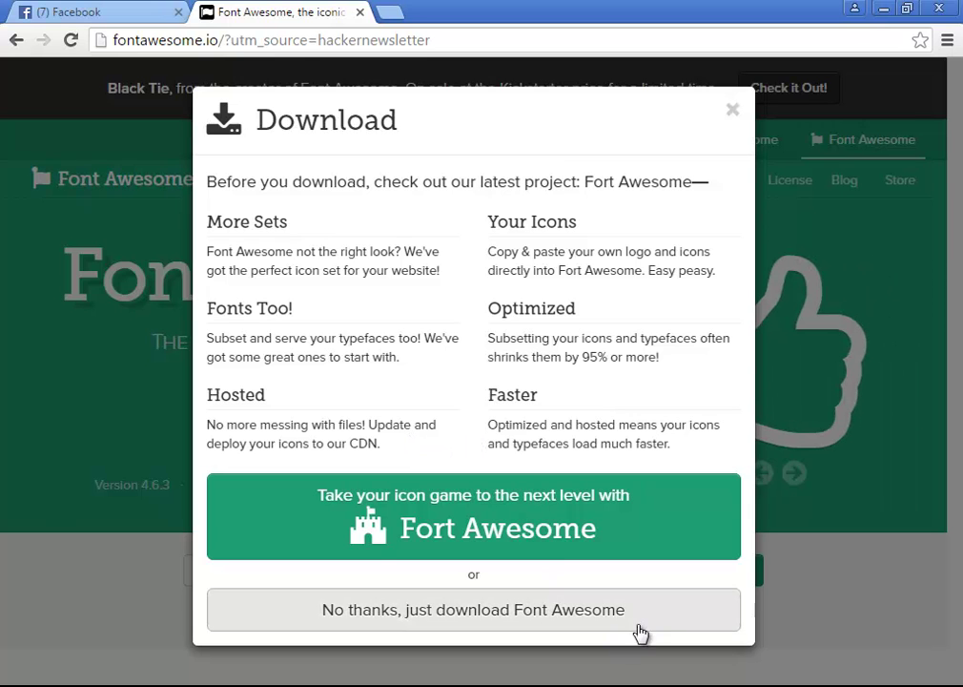
pyautogui.click(673, 620)
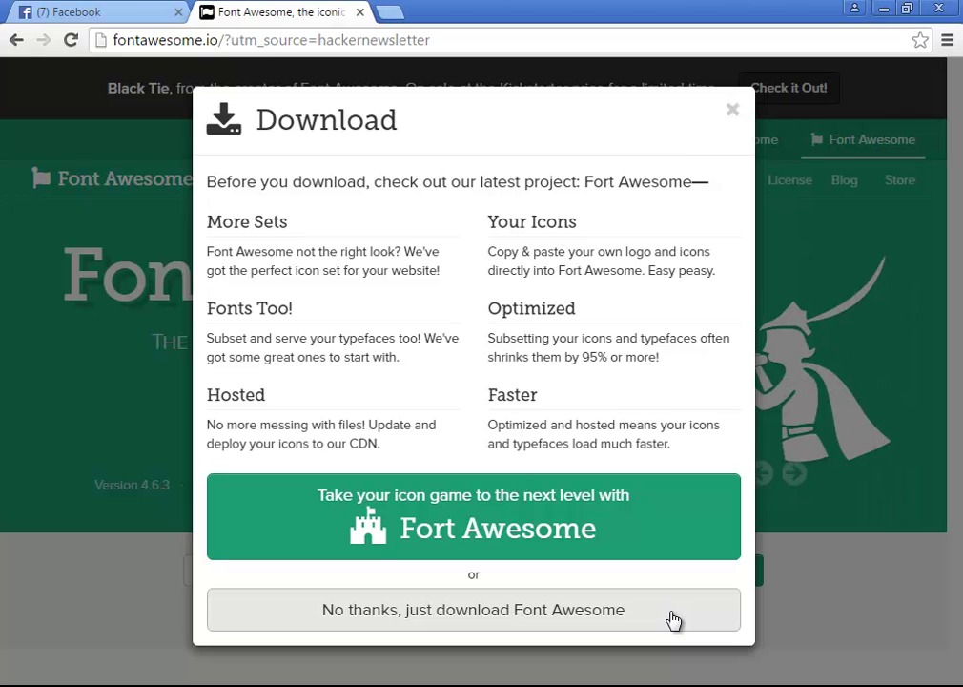
pyautogui.click(733, 111)
pyautogui.click(146, 667)
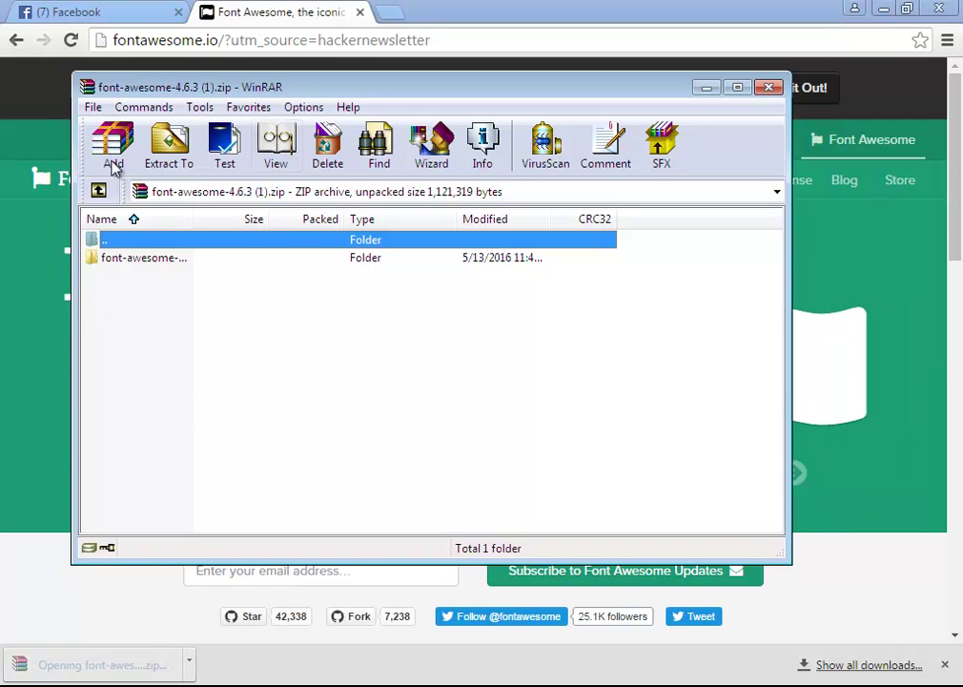
pyautogui.click(768, 92)
# - Open the fonts folder inside the extracted font-awesome-4.6.3 folder on the desktop
pyautogui.click(885, 11)
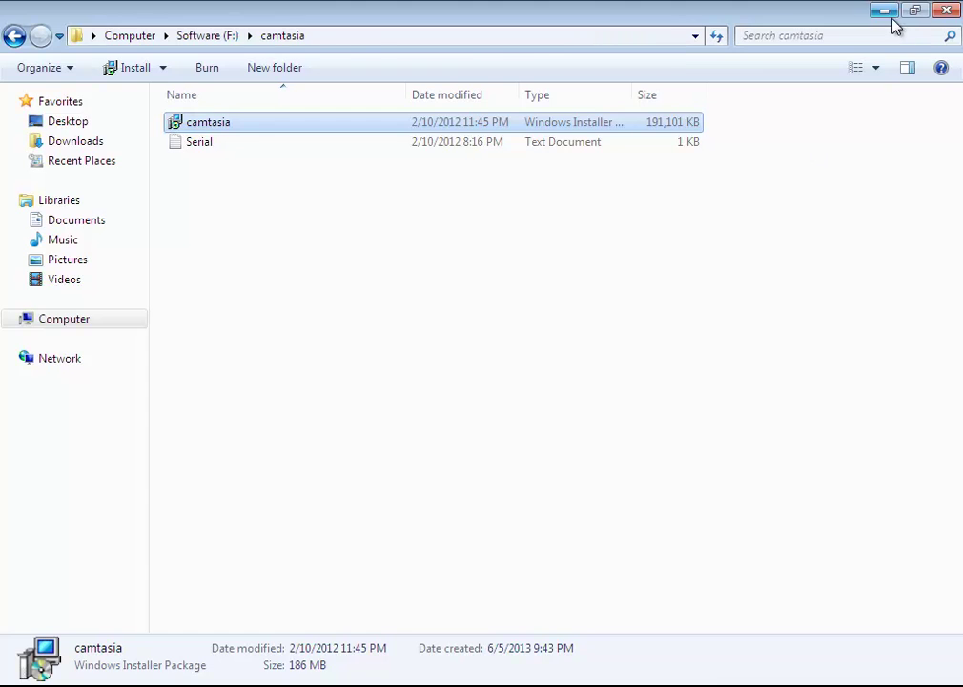
pyautogui.press('super+d')
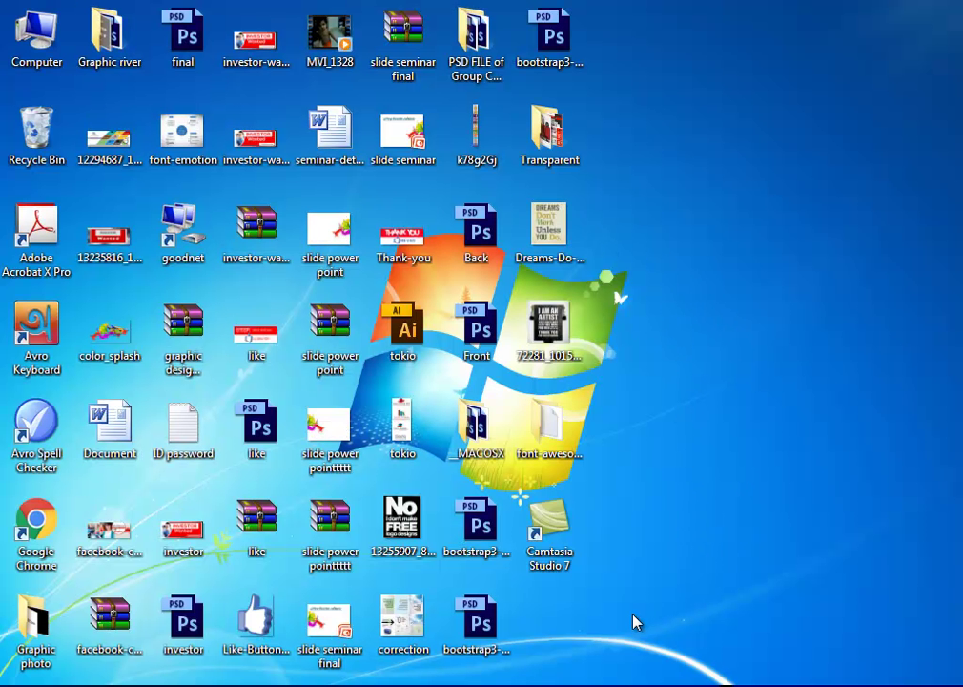
pyautogui.click(549, 424)
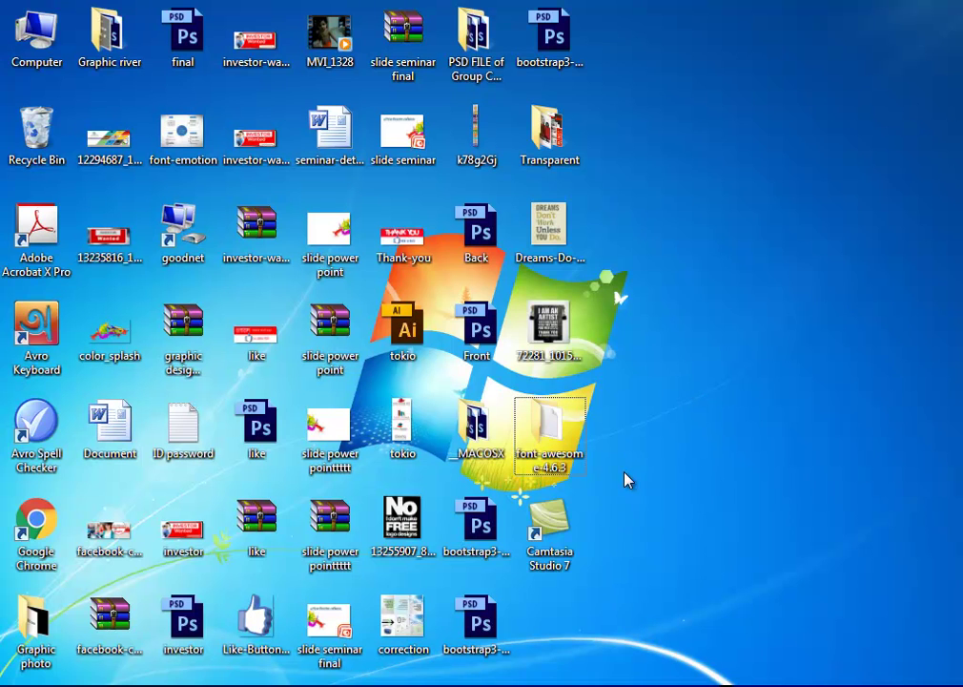
pyautogui.doubleClick(561, 438)
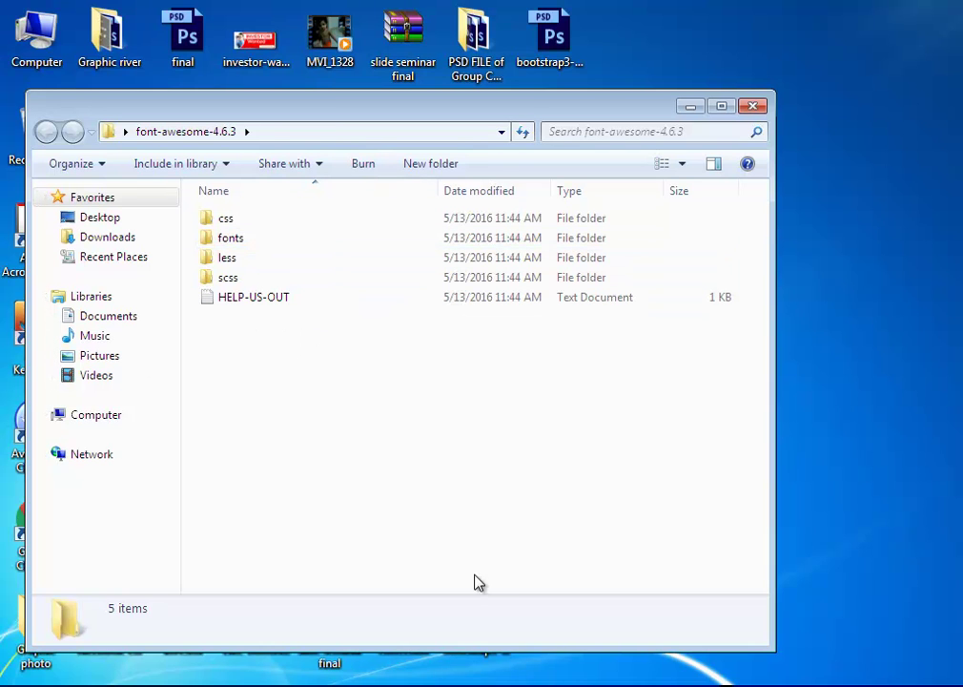
pyautogui.doubleClick(324, 241)
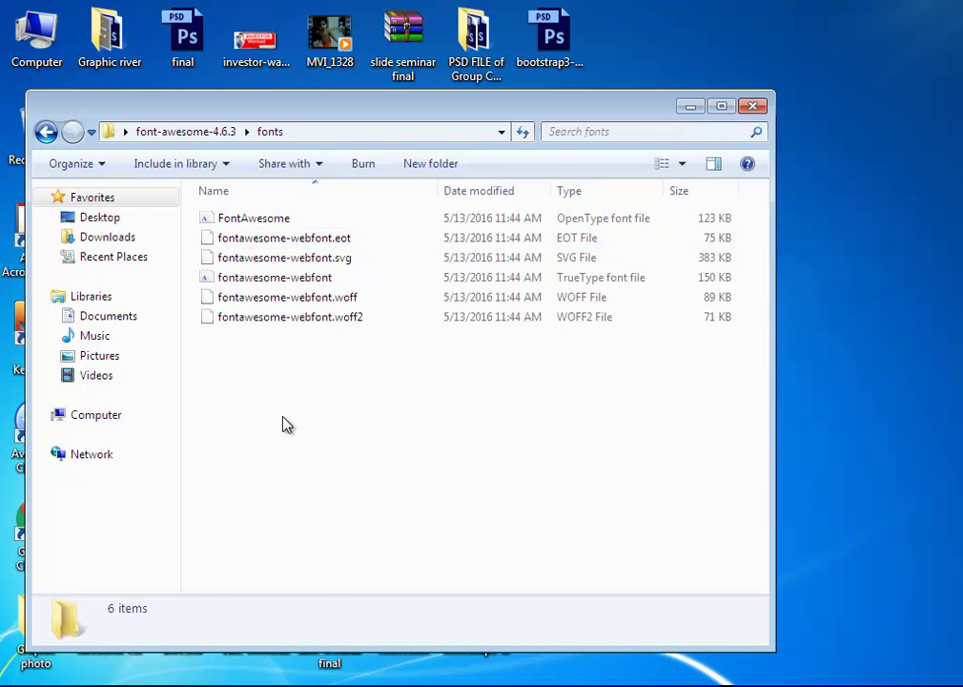
# - Install the FontAwesome OpenType font, replacing the already installed version, and close its preview
pyautogui.doubleClick(343, 221)
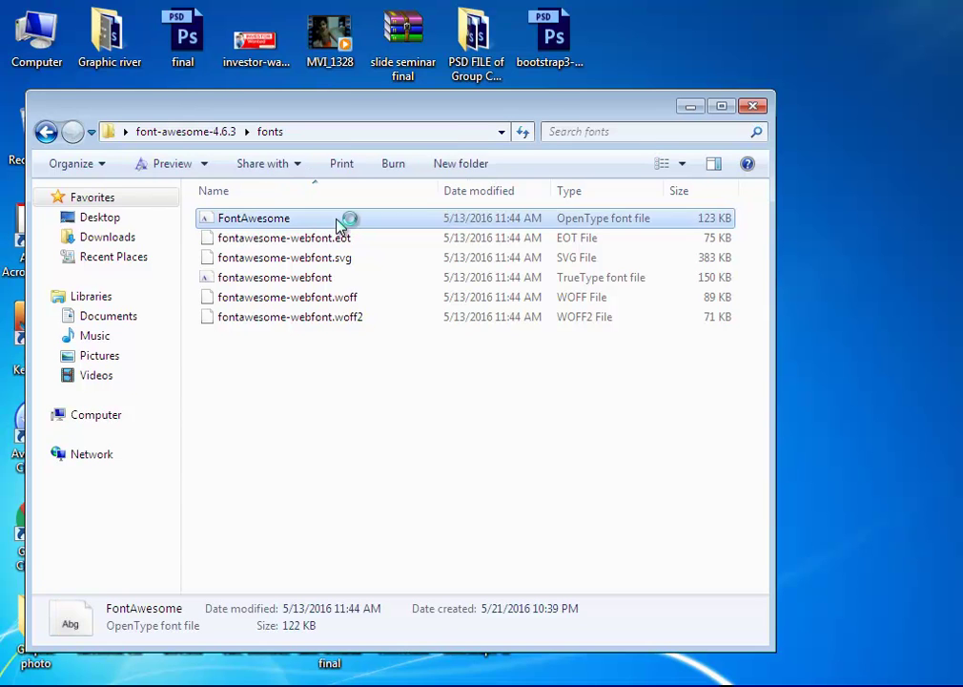
pyautogui.click(210, 97)
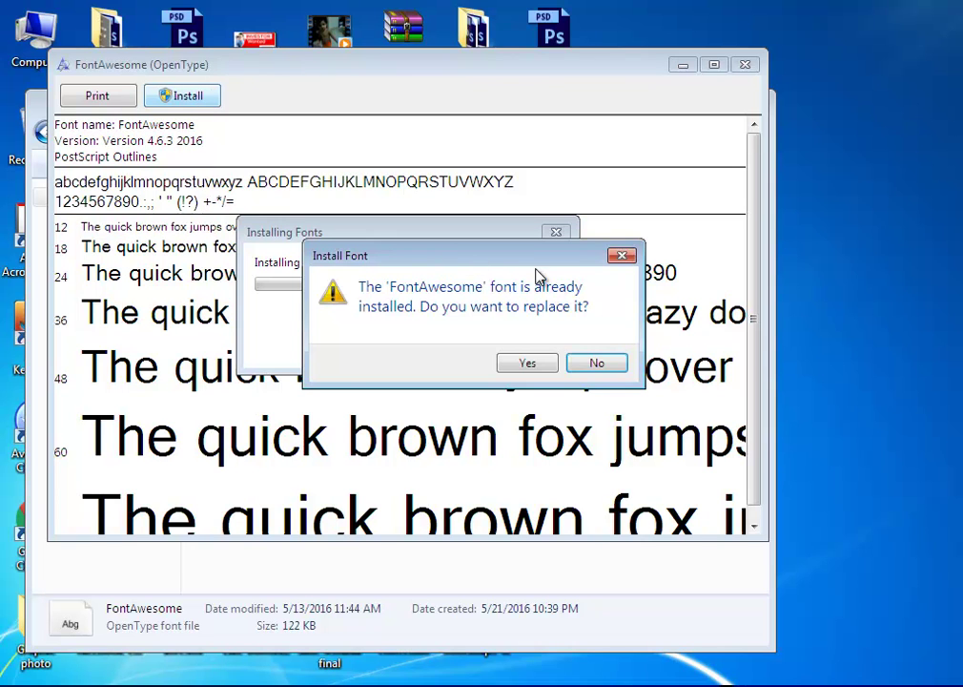
pyautogui.click(527, 364)
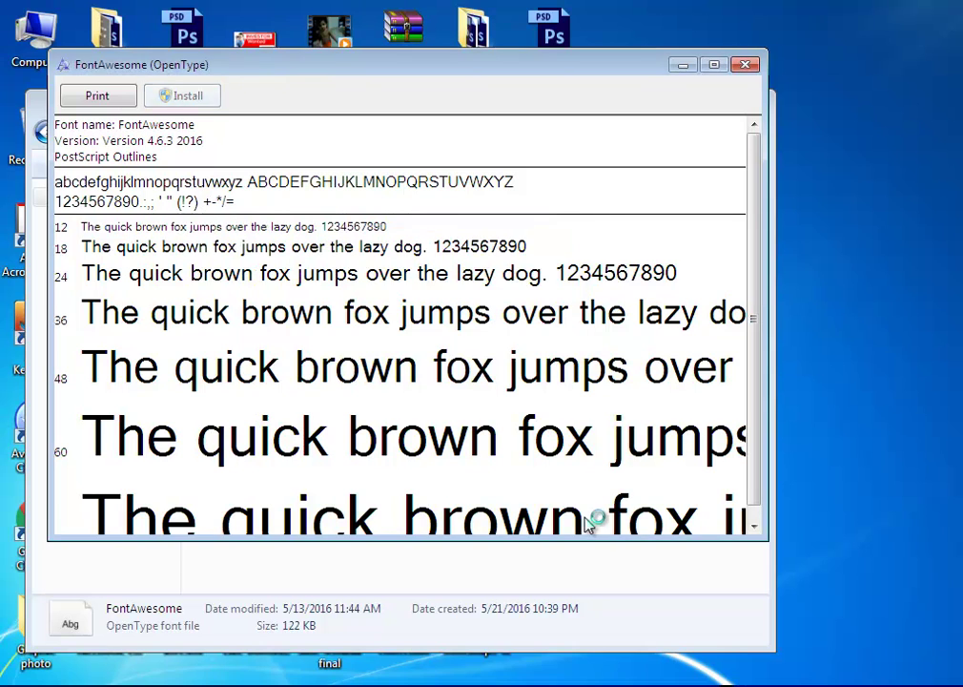
pyautogui.click(746, 66)
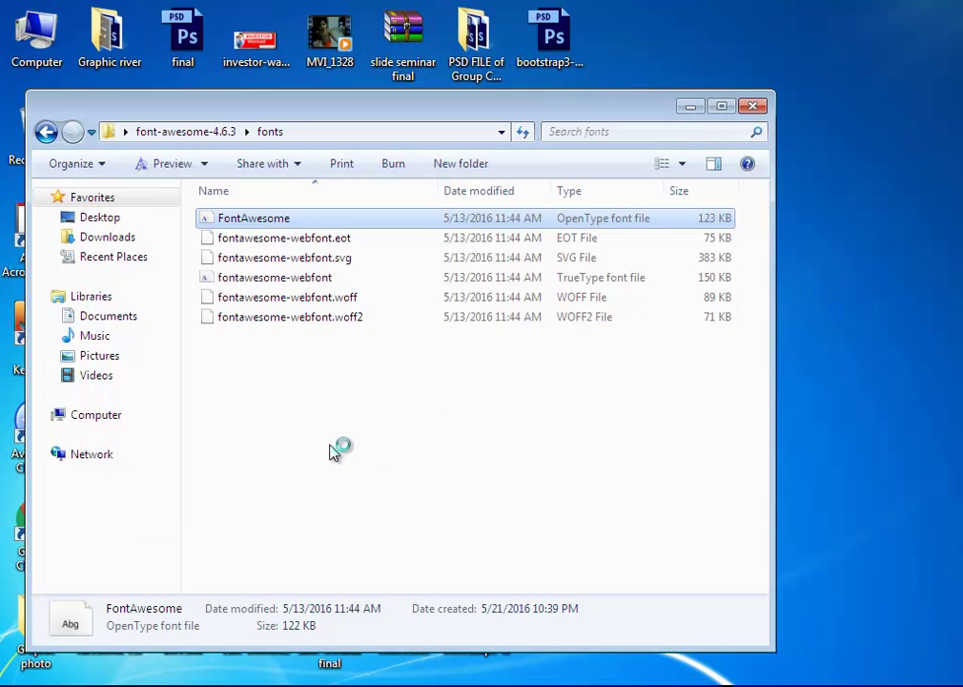
# - Install the fontawesome-webfont TrueType font, and close its preview and the fonts folder
pyautogui.doubleClick(364, 286)
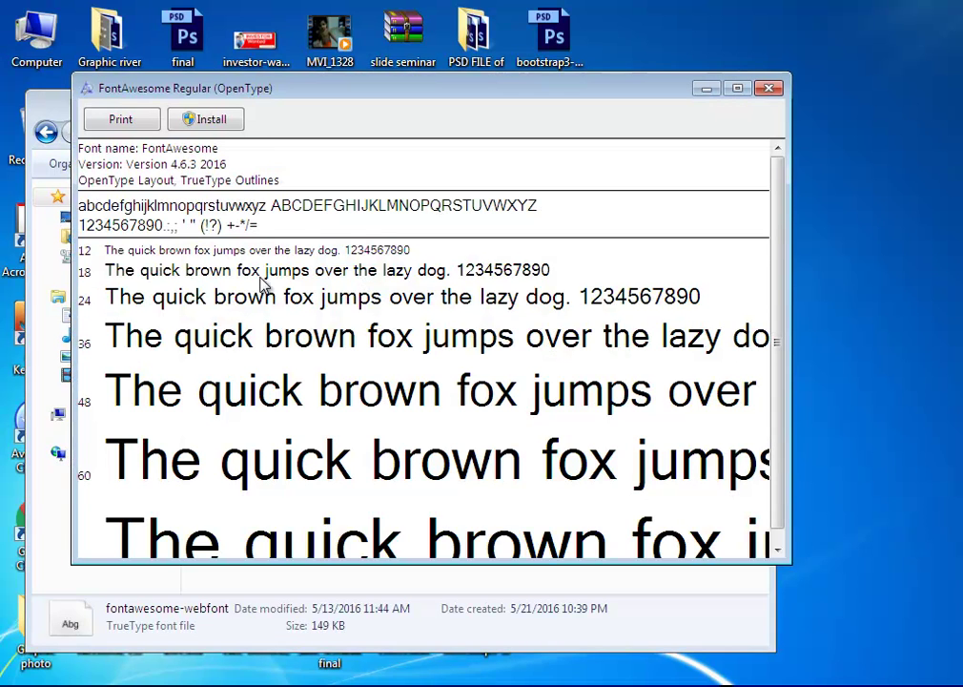
pyautogui.click(233, 123)
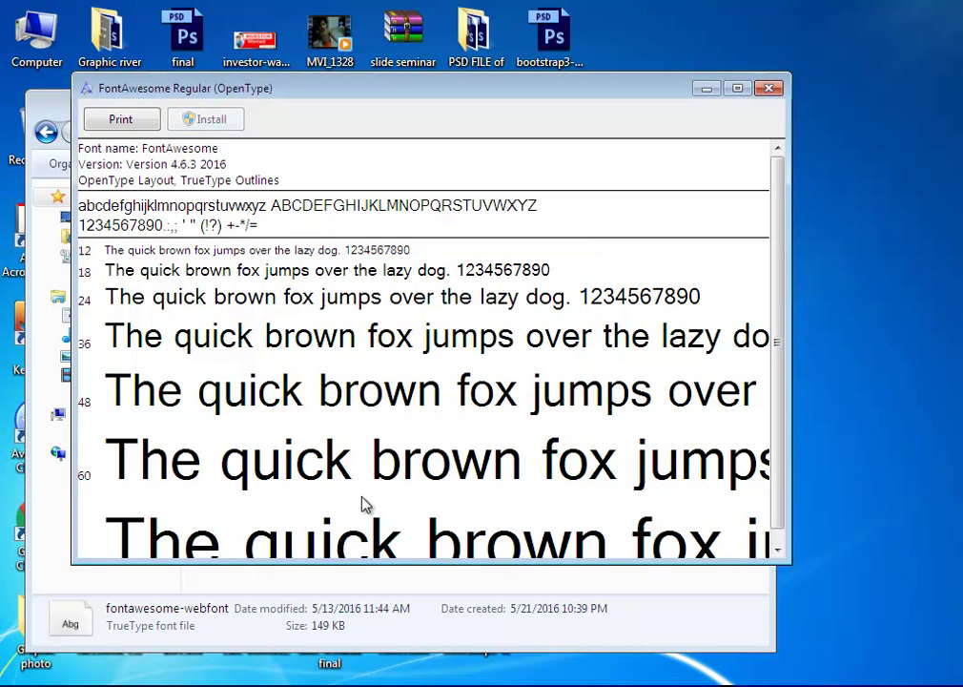
pyautogui.click(769, 89)
pyautogui.click(754, 105)
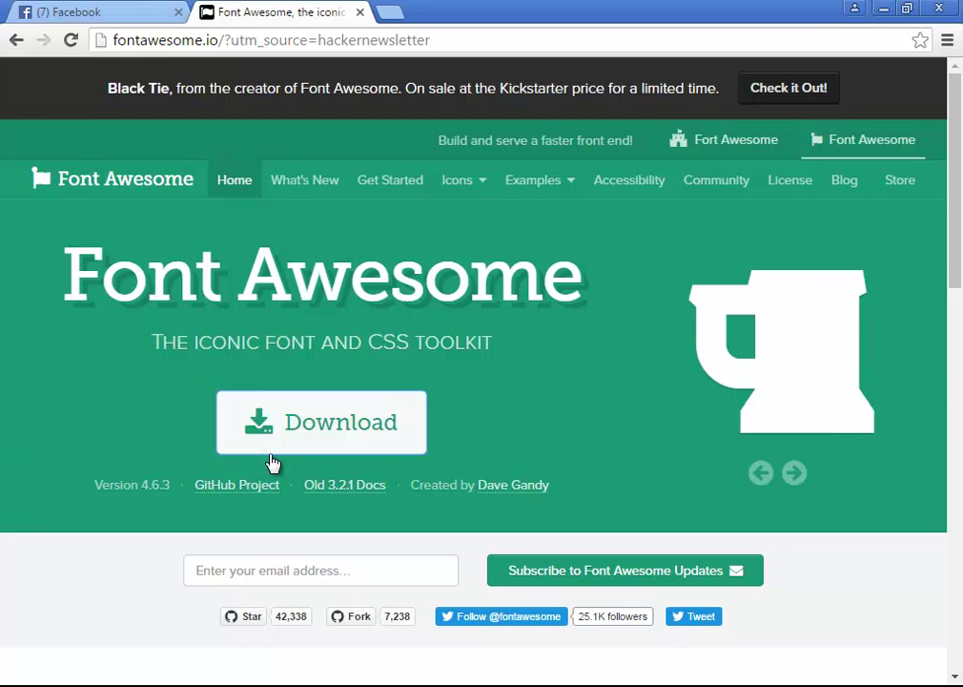
pyautogui.scroll(-3, 402, 515)
pyautogui.scroll(-2, 387, 540)
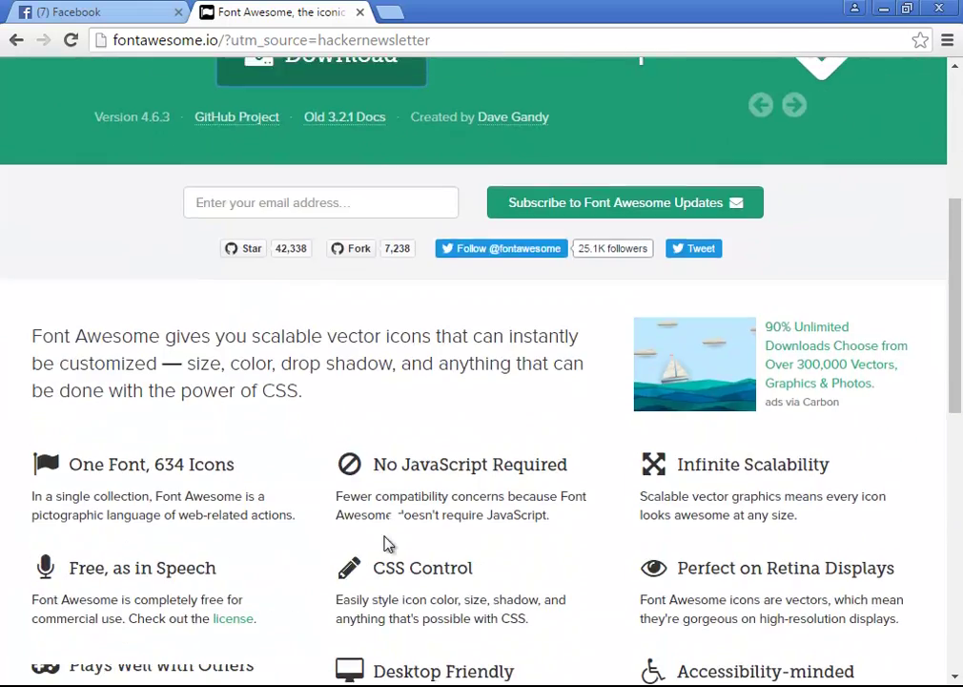
pyautogui.scroll(-3, 351, 510)
pyautogui.scroll(7, 358, 508)
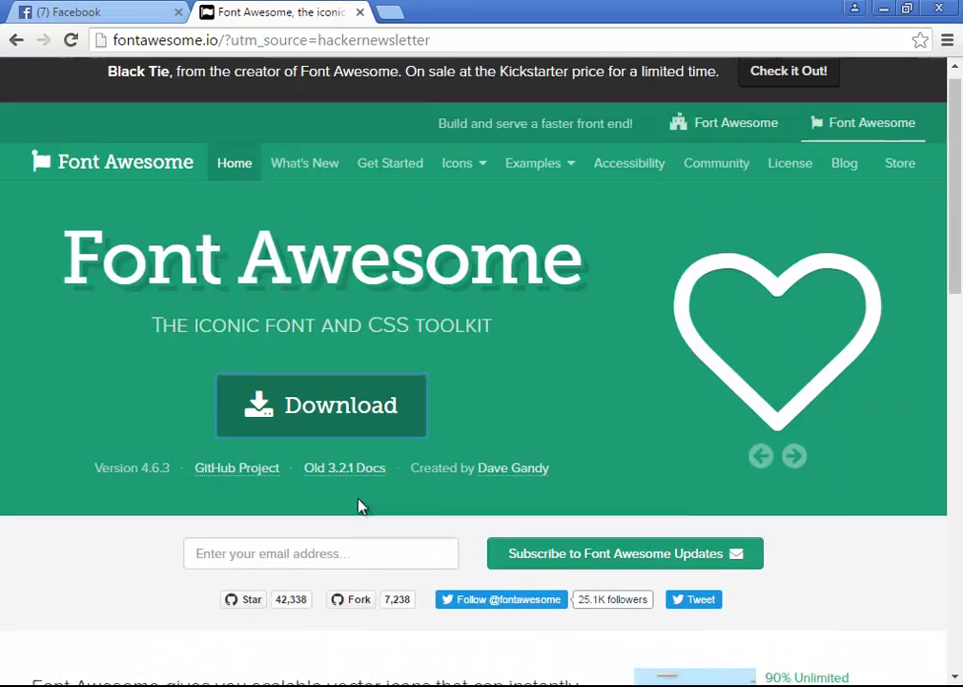
# - Launch Adobe Photoshop CS6 and create a white 960 x 940 pixel RGB document at 72 pixels/inch
pyautogui.press('super')
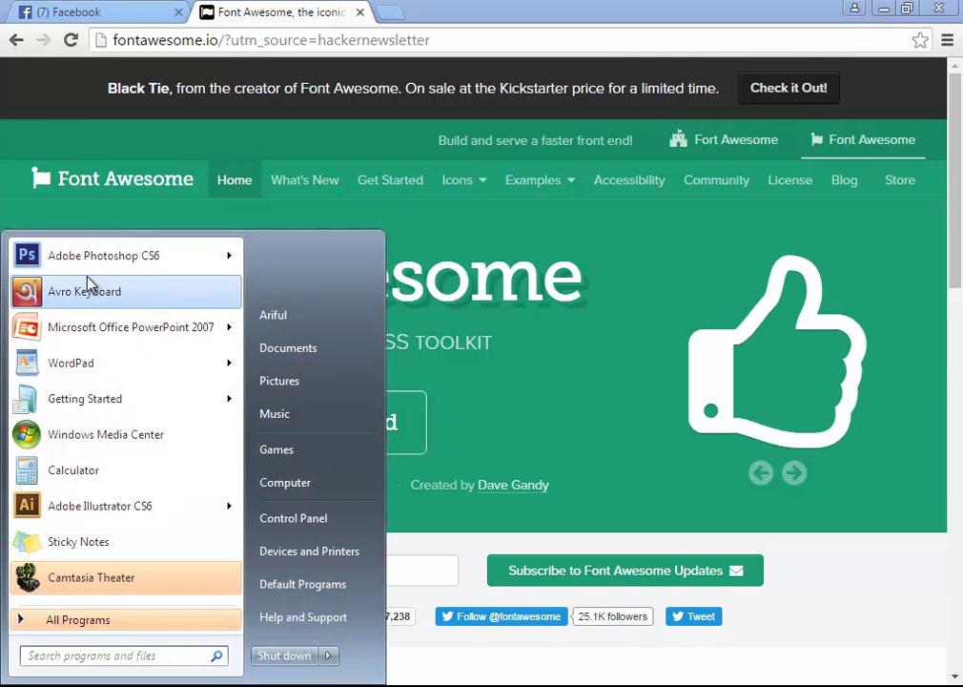
pyautogui.click(176, 257)
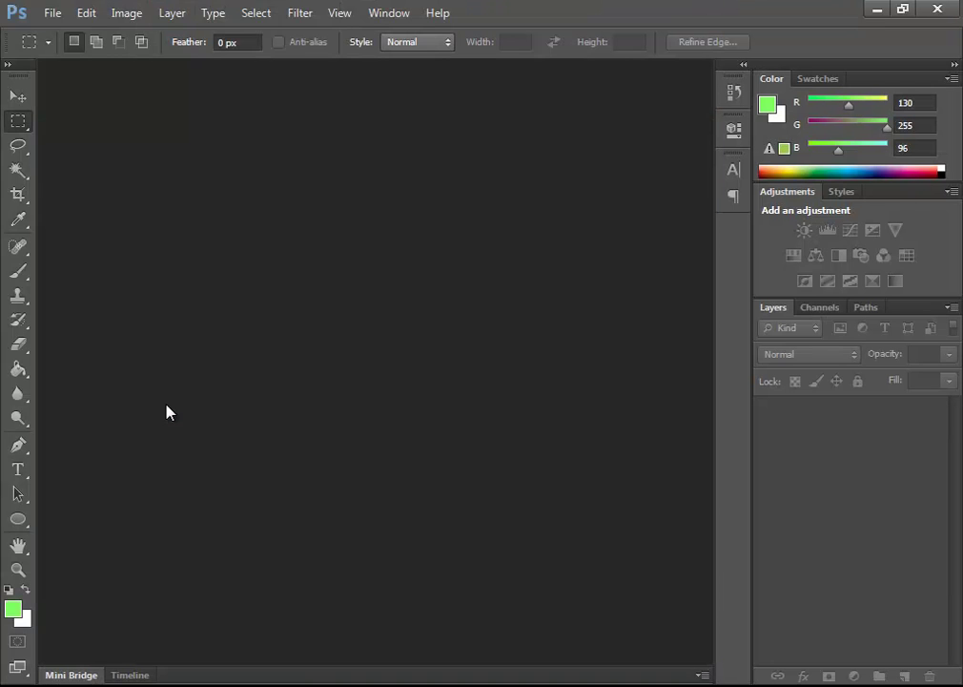
pyautogui.click(44, 9)
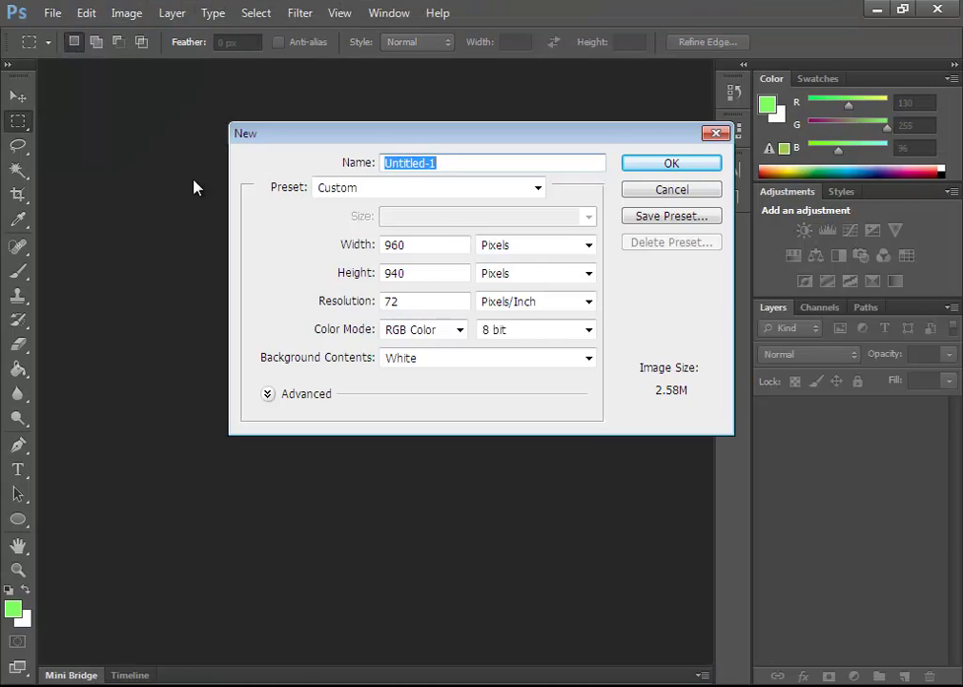
pyautogui.click(673, 164)
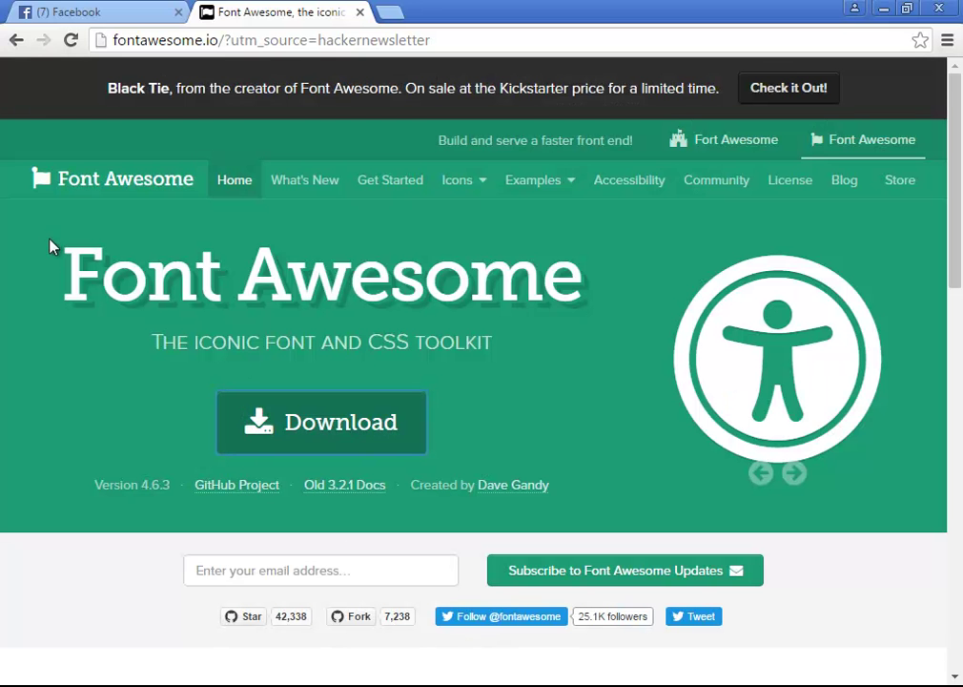
# - Back in the browser, search Google for "font awesome cheat sheet" and open the icon list on the fontawesome.io Cheatsheet page
pyautogui.scroll(-2, 361, 423)
pyautogui.scroll(2, 361, 421)
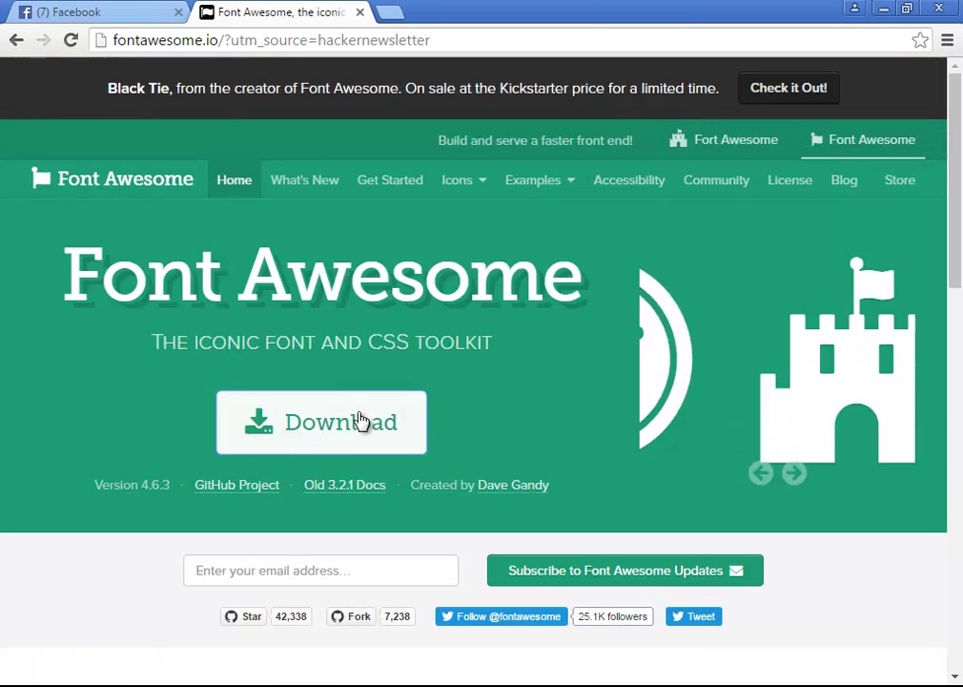
pyautogui.click(17, 42)
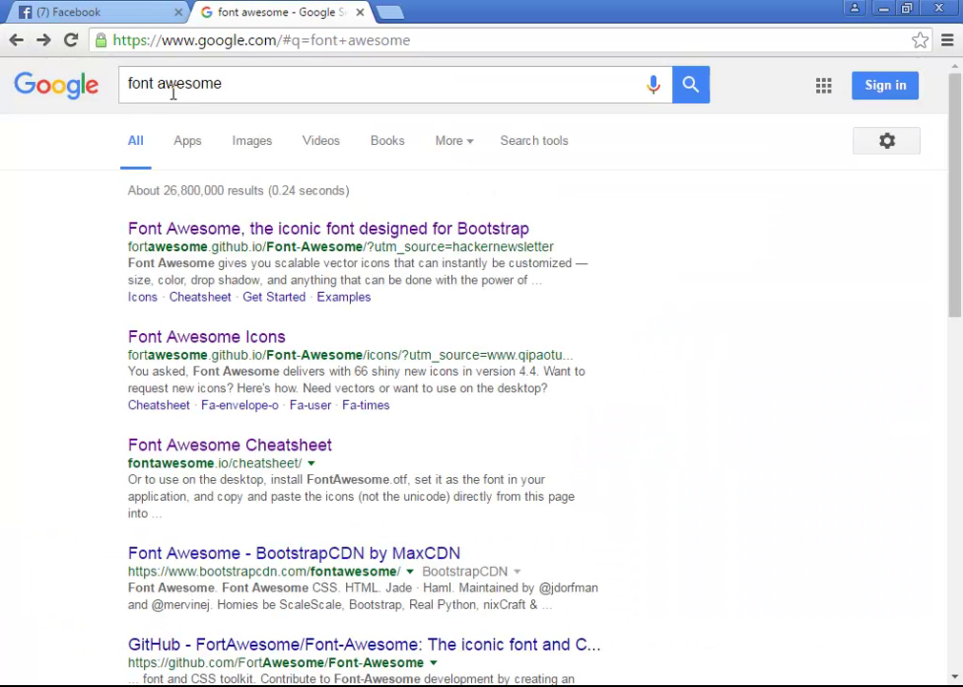
pyautogui.click(260, 82)
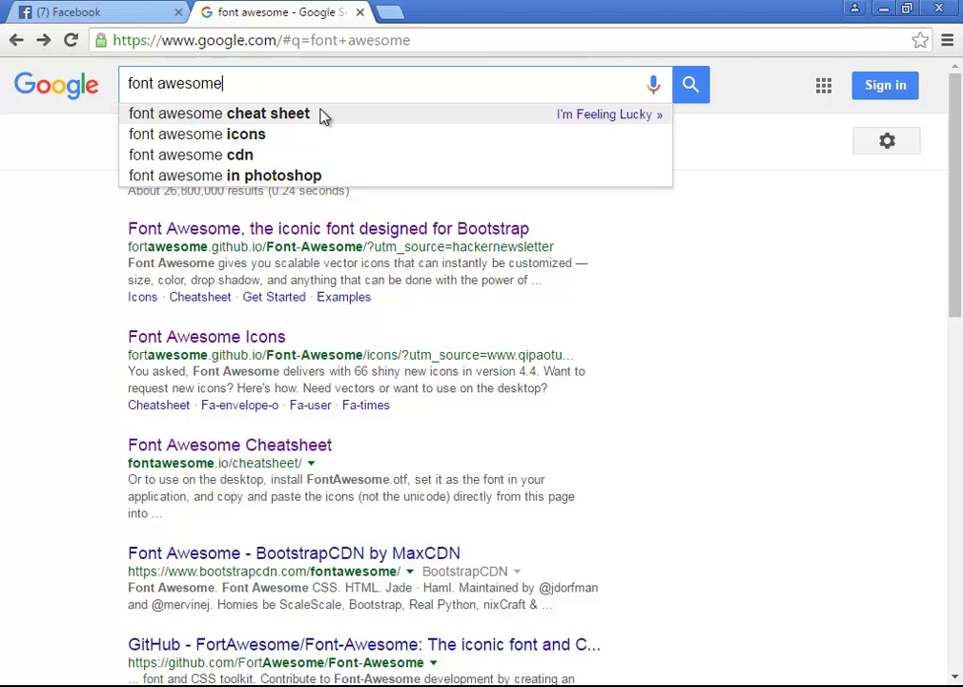
pyautogui.click(391, 117)
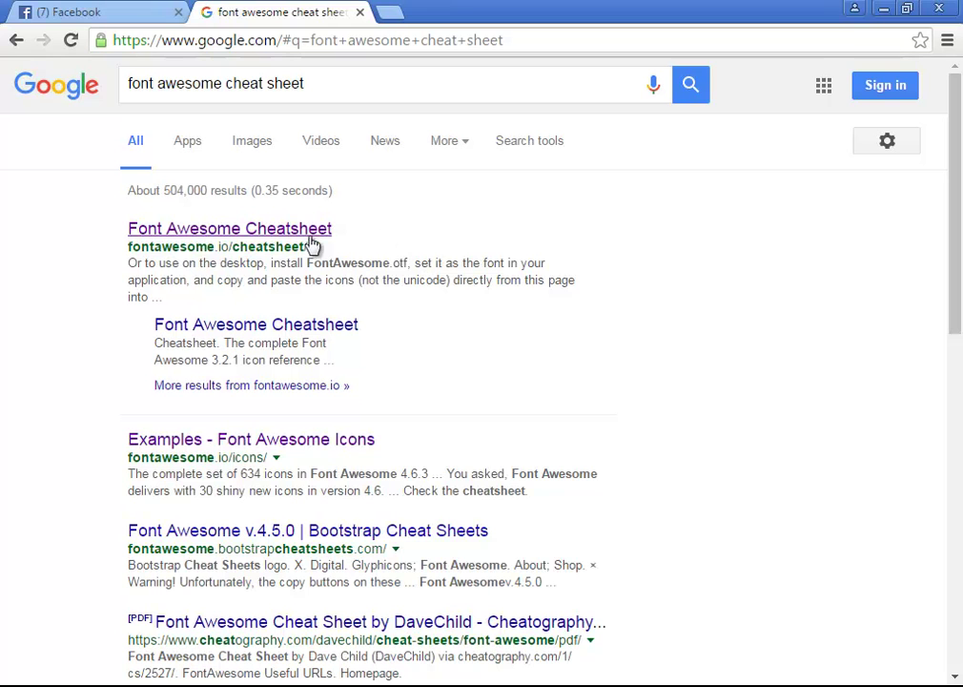
pyautogui.click(229, 232)
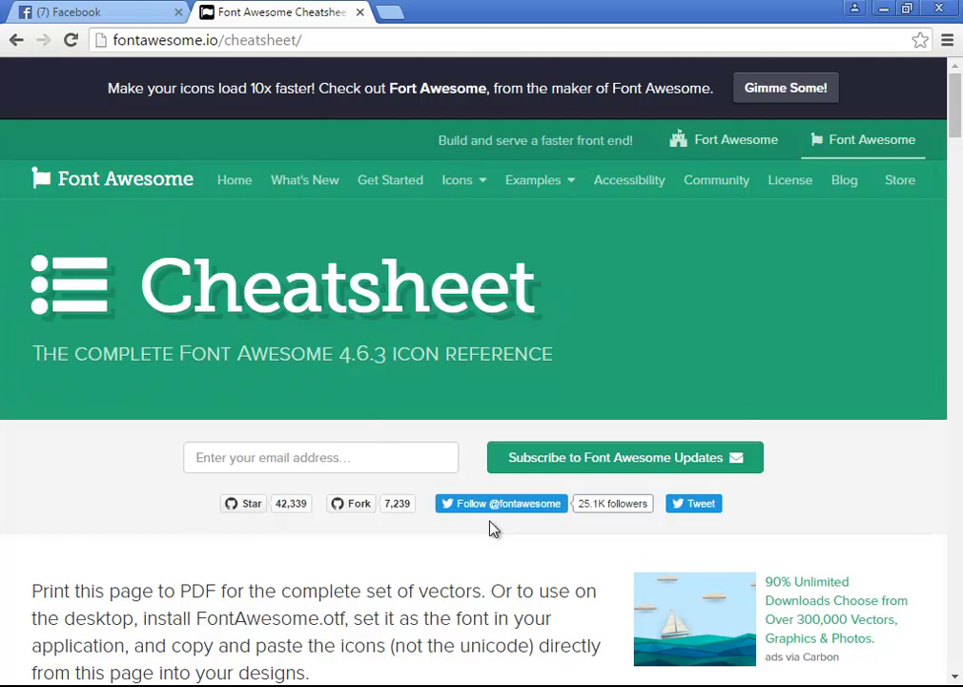
pyautogui.scroll(-5, 454, 489)
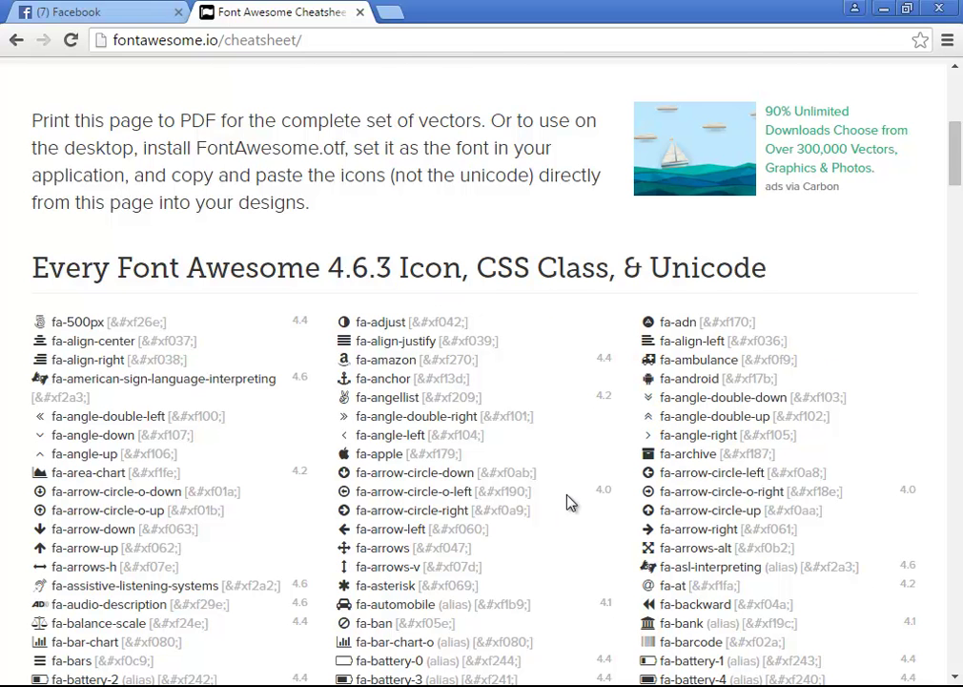
# - Try selecting single icon glyphs in the cheatsheet list, including those of fa-battery-3, fa-battery-0 and fa-automobile
pyautogui.scroll(-1, 570, 498)
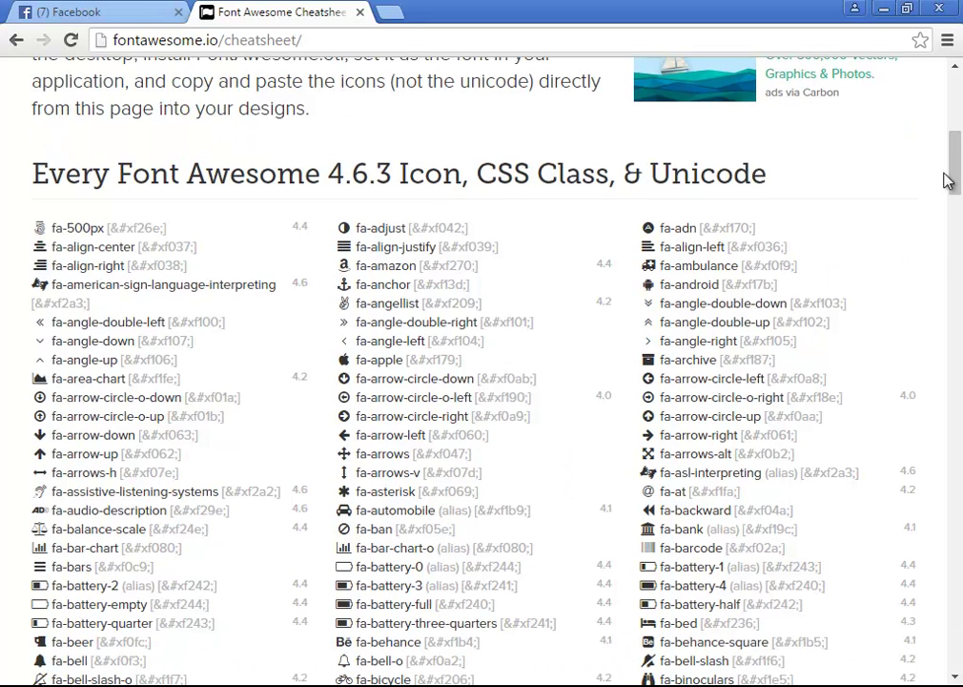
pyautogui.moveTo(956, 183); pyautogui.dragTo(940, 199)
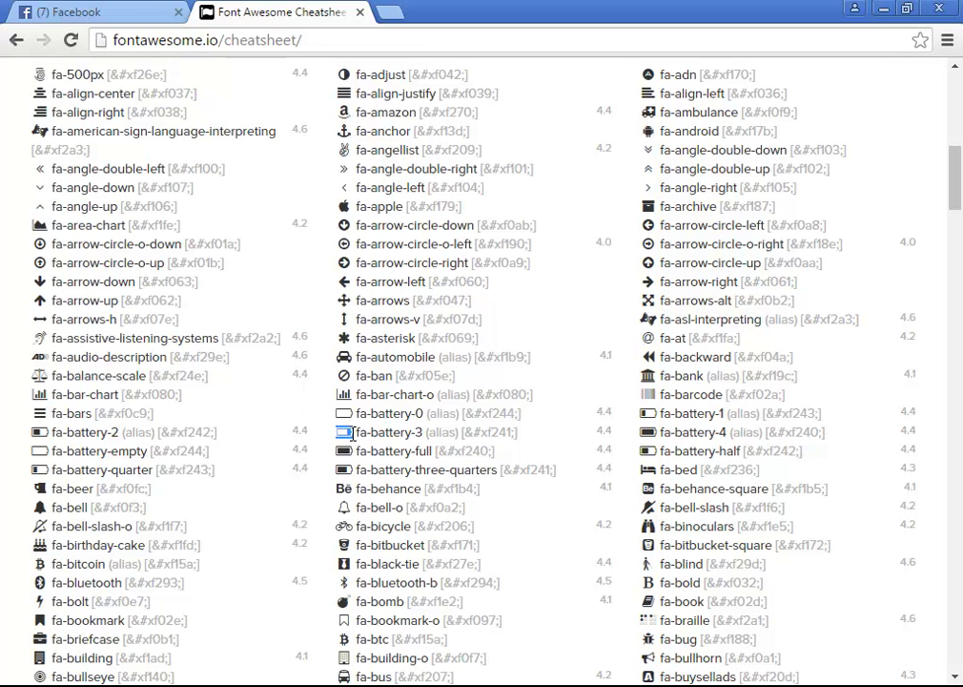
pyautogui.moveTo(335, 440); pyautogui.dragTo(349, 434)
pyautogui.doubleClick(341, 417)
pyautogui.doubleClick(345, 359)
pyautogui.scroll(2, 348, 447)
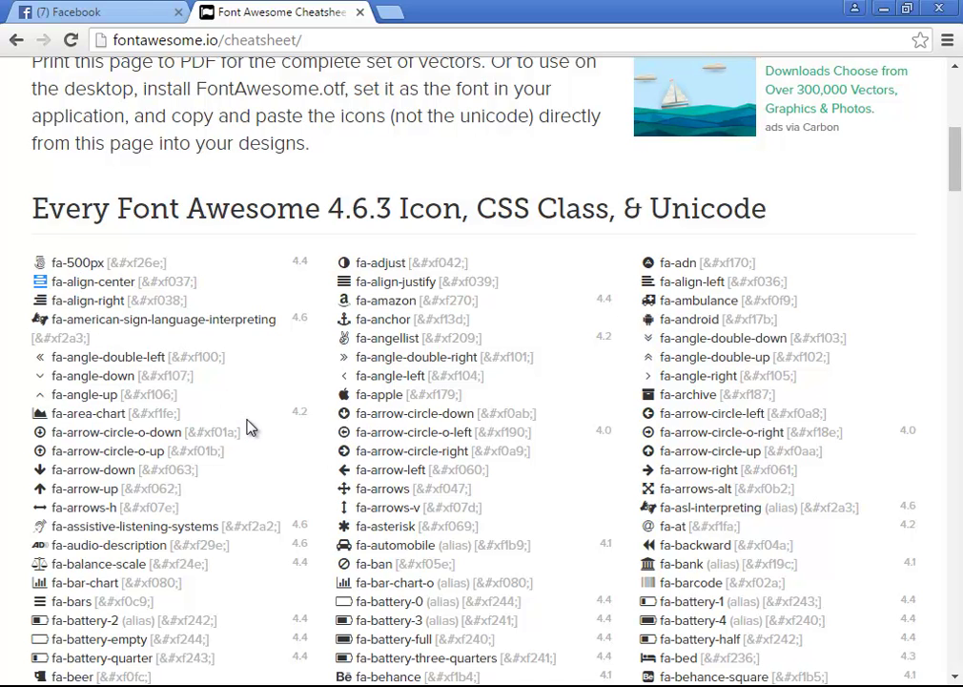
# - Look through the cheatsheet's icon list to review the available icons, and return to the start of the page
pyautogui.scroll(-2, 253, 439)
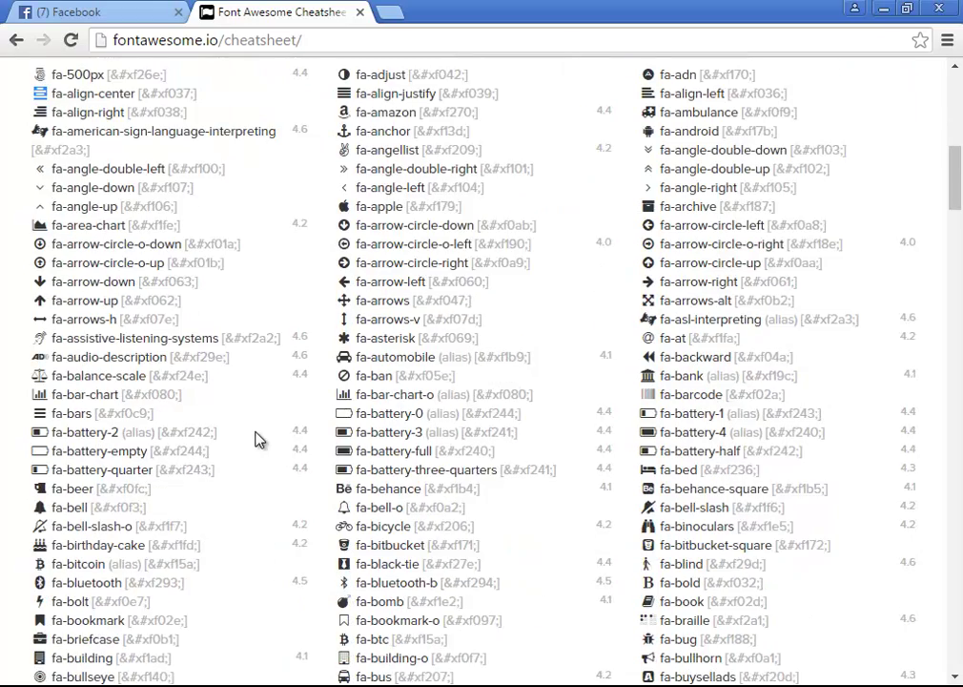
pyautogui.scroll(-1, 238, 456)
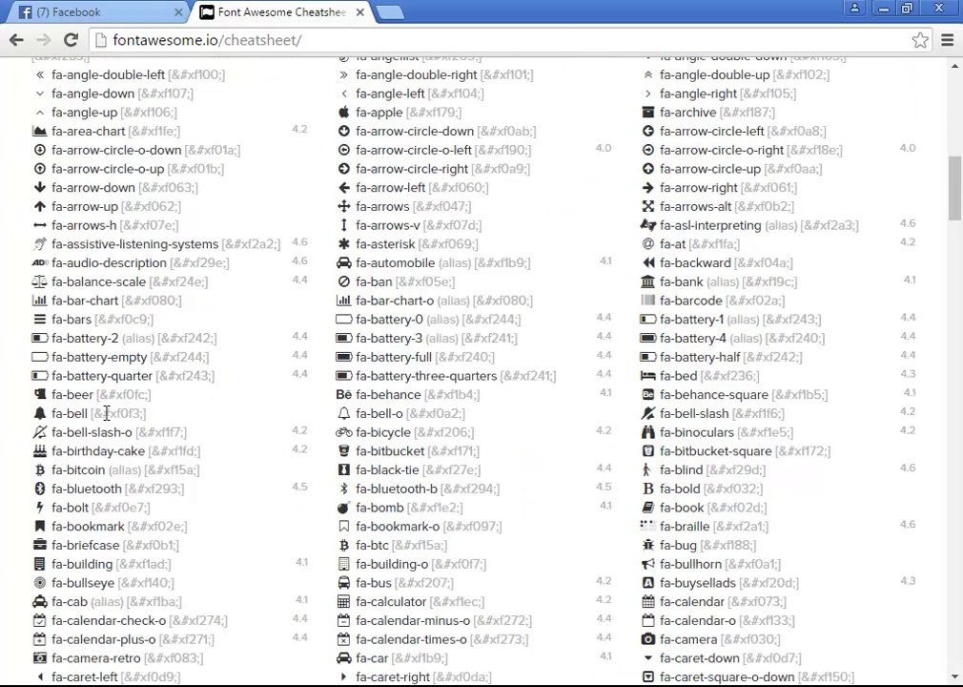
pyautogui.scroll(-1, 124, 435)
pyautogui.scroll(-1, 185, 503)
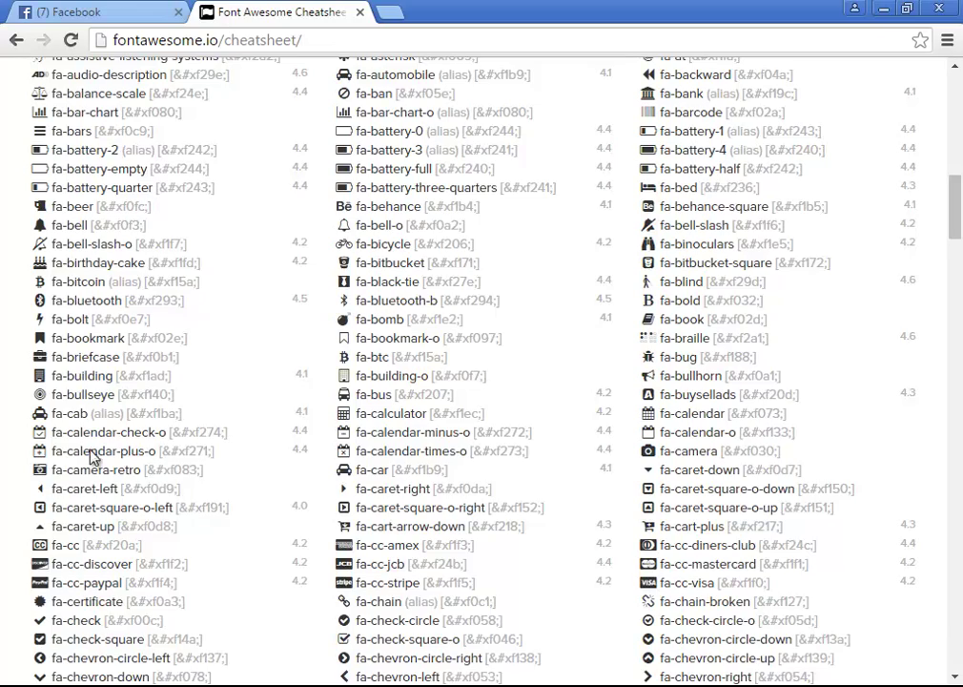
pyautogui.scroll(-4, 102, 412)
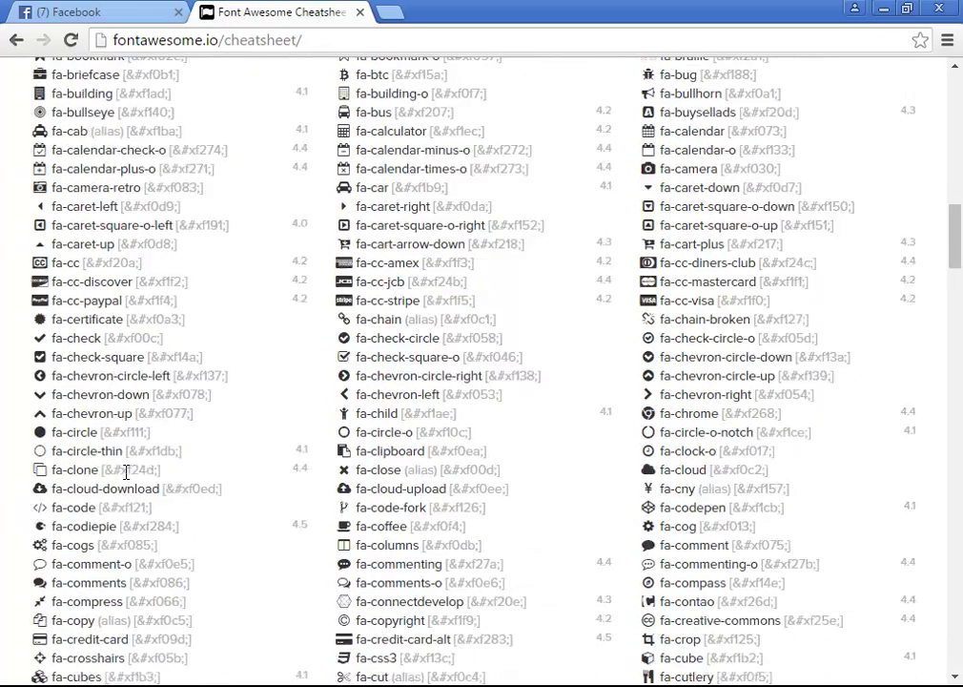
pyautogui.scroll(-1, 113, 315)
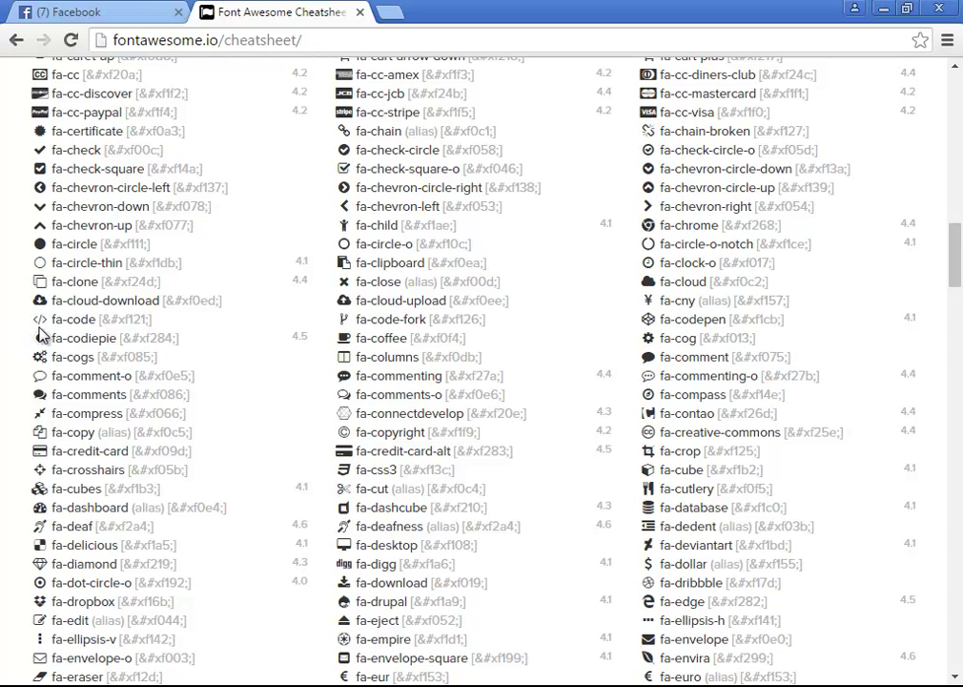
pyautogui.scroll(-4, 197, 393)
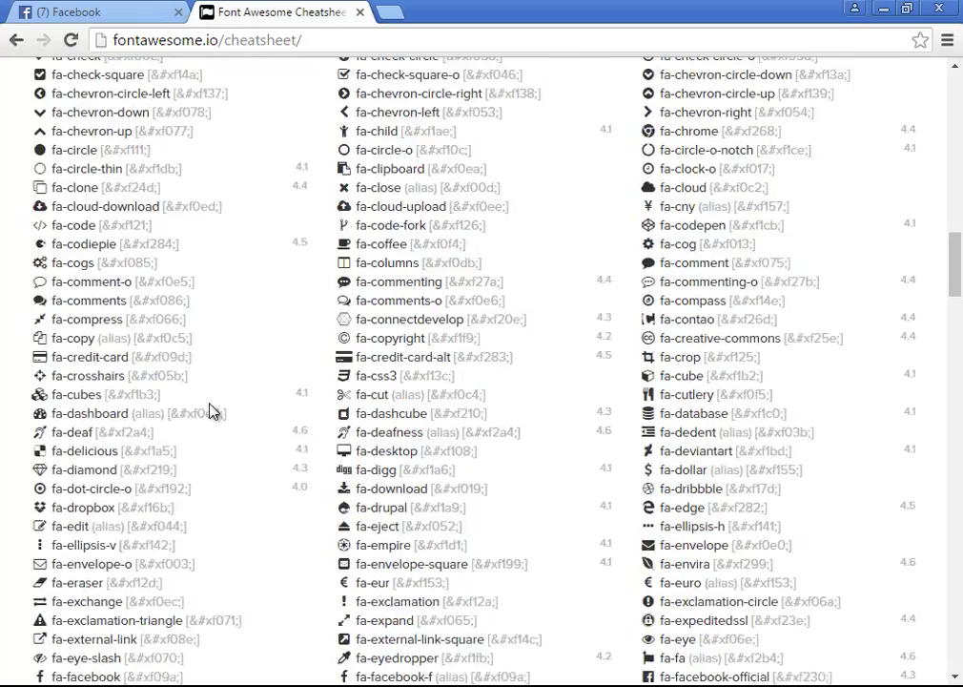
pyautogui.scroll(-20, 212, 419)
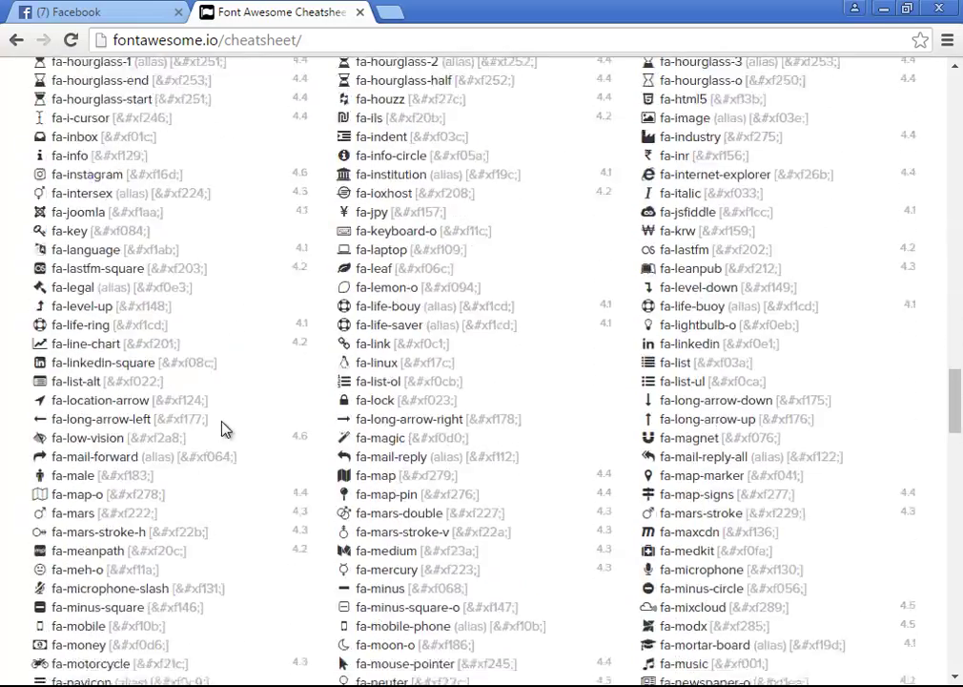
pyautogui.click(955, 145)
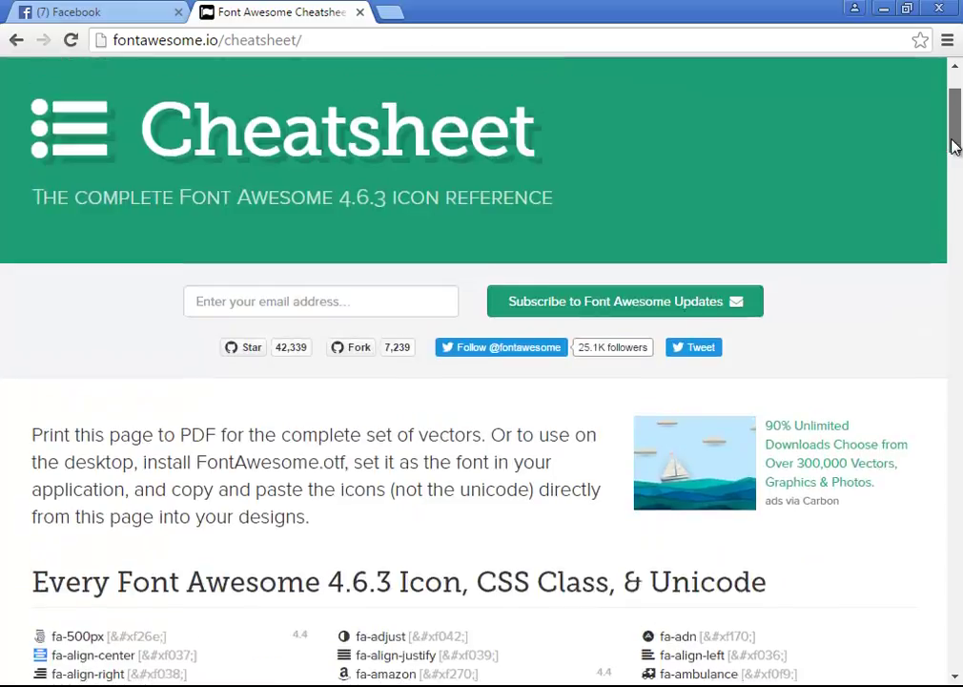
pyautogui.moveTo(955, 145); pyautogui.dragTo(955, 151)
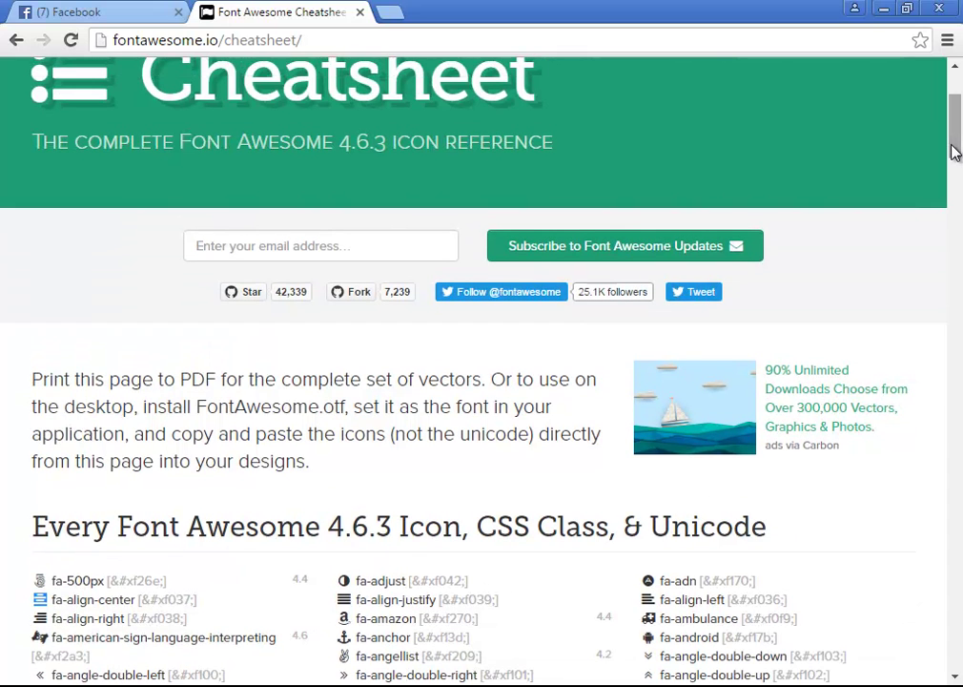
# - Search the cheatsheet page for "phone" and look through the matching icons
pyautogui.hotkey('ctrl', 'f')
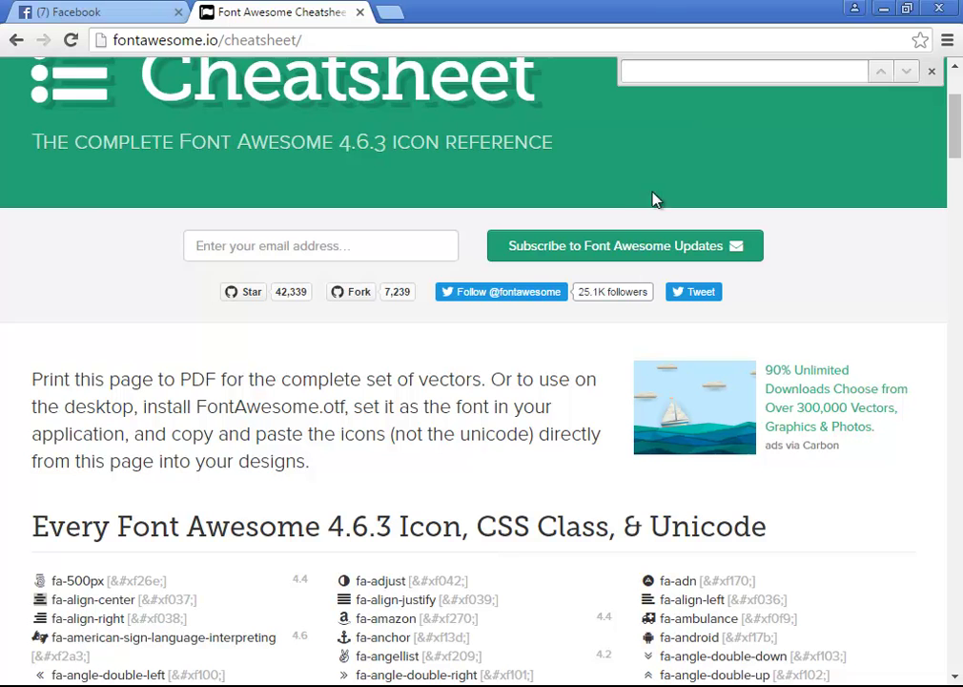
pyautogui.write('phonr')
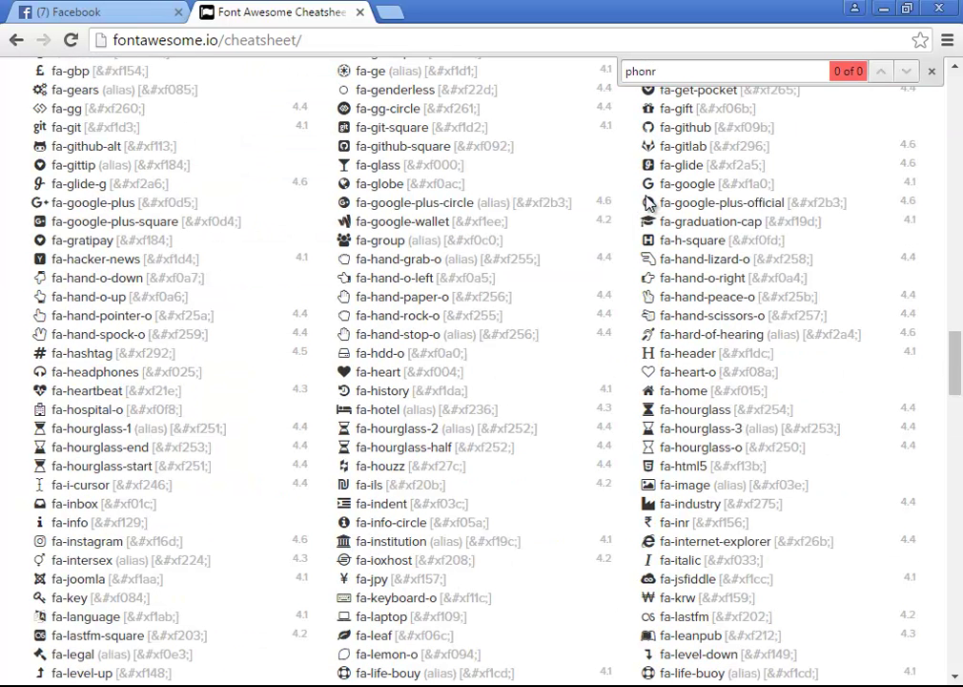
pyautogui.press('BackSpace')
pyautogui.write('e')
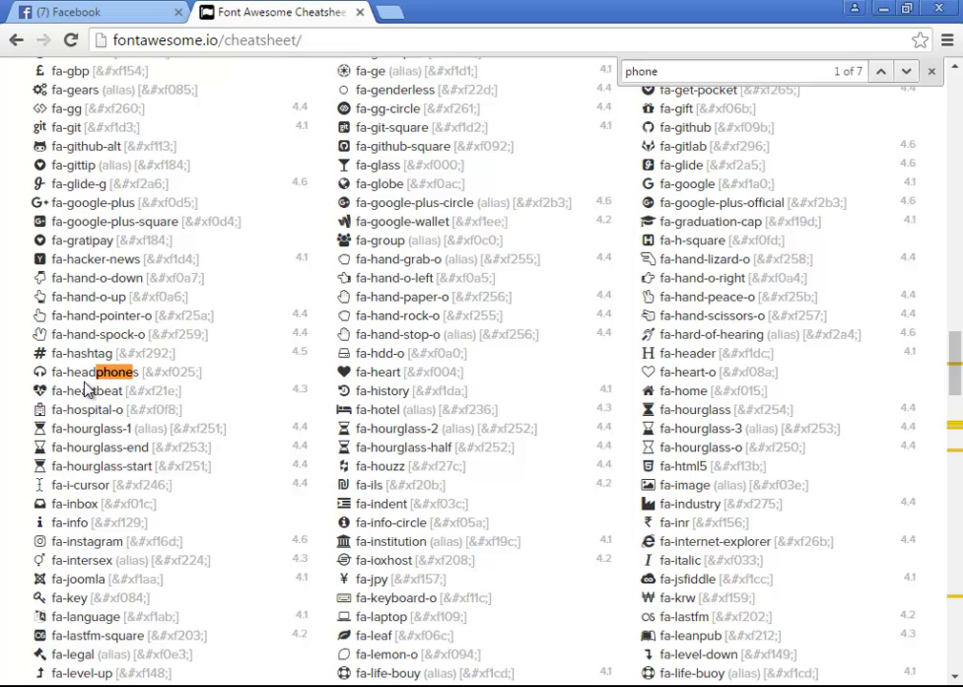
pyautogui.scroll(-5, 286, 421)
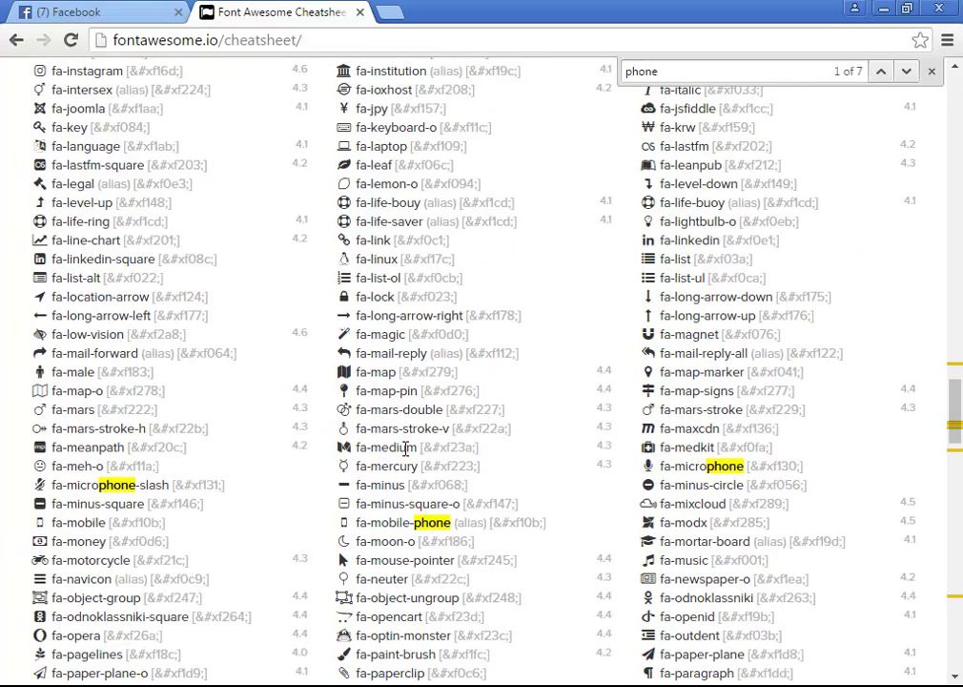
pyautogui.scroll(-1, 413, 446)
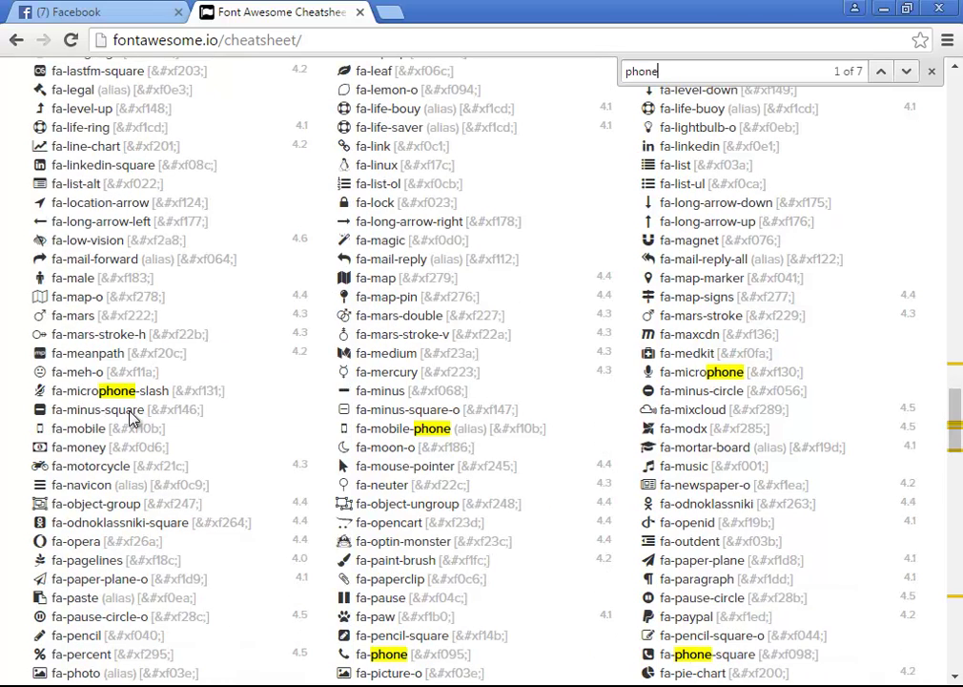
pyautogui.scroll(-2, 194, 482)
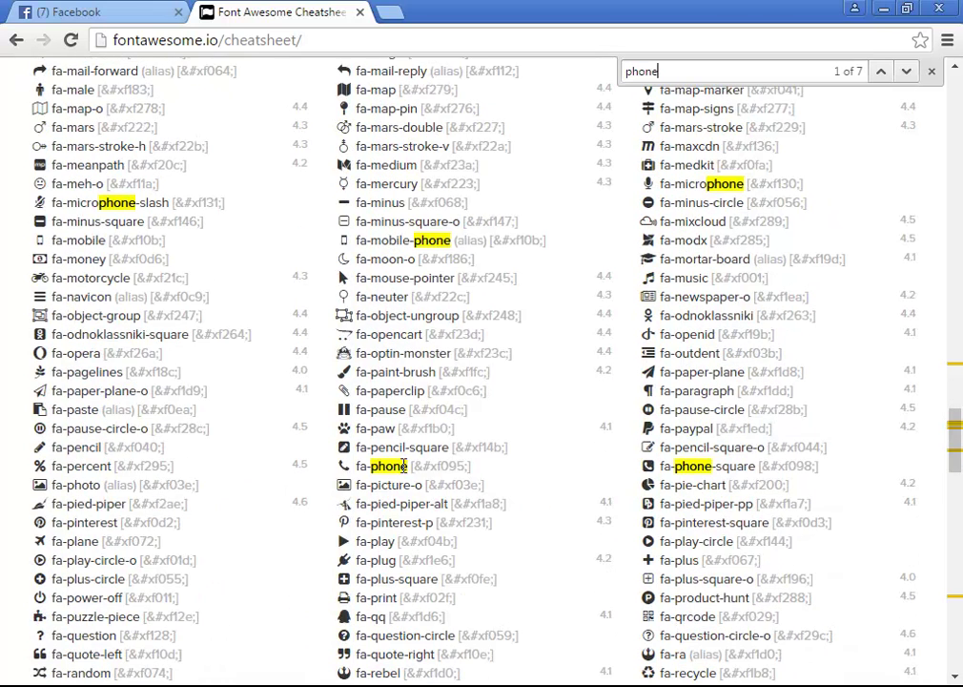
pyautogui.scroll(13, 526, 471)
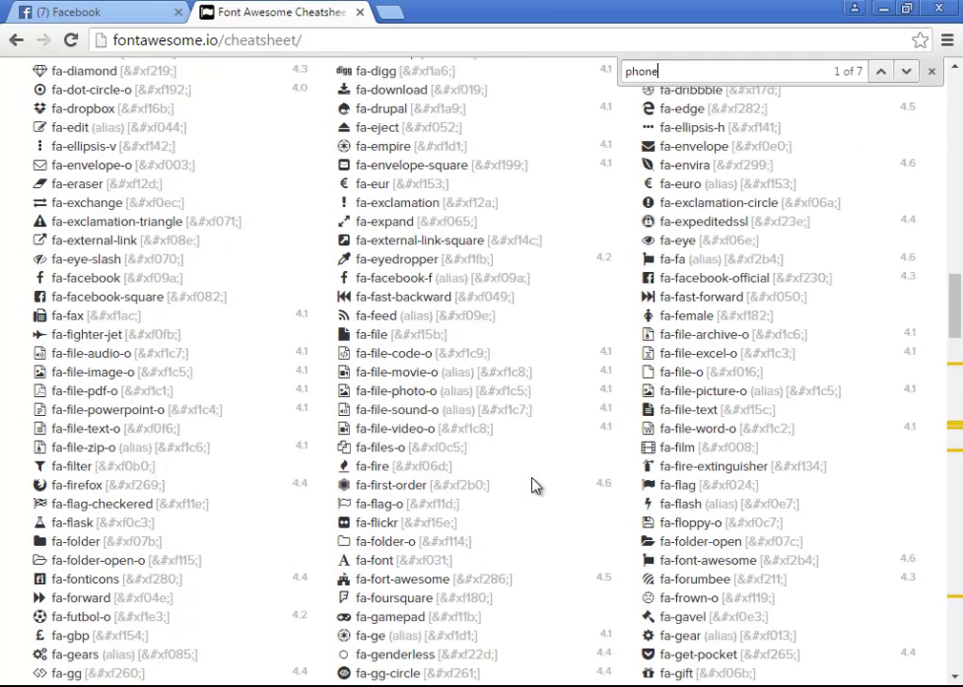
pyautogui.scroll(2, 532, 487)
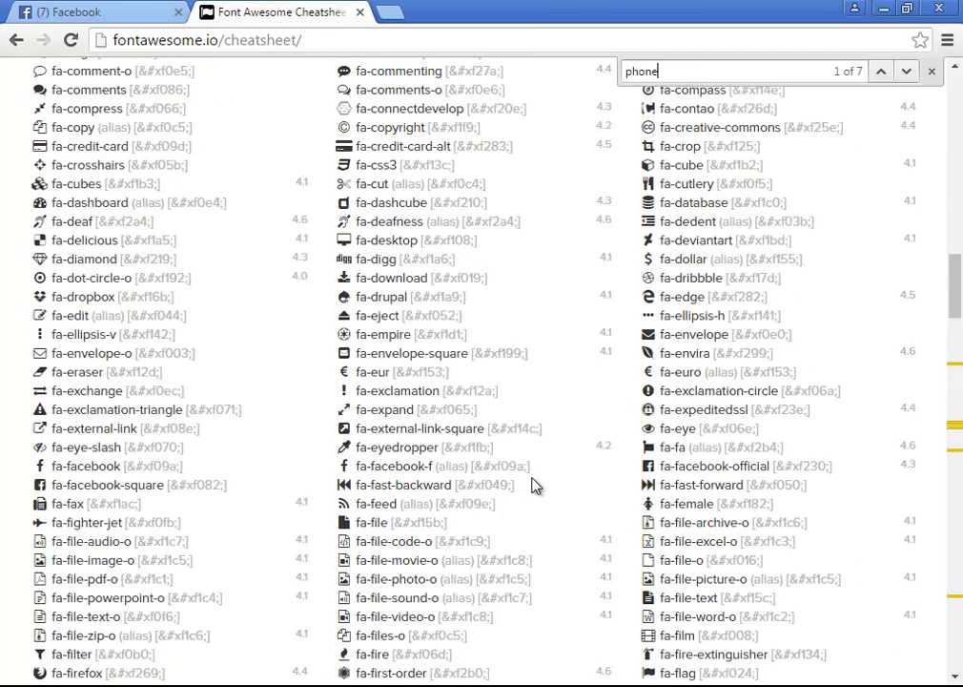
pyautogui.scroll(3, 532, 486)
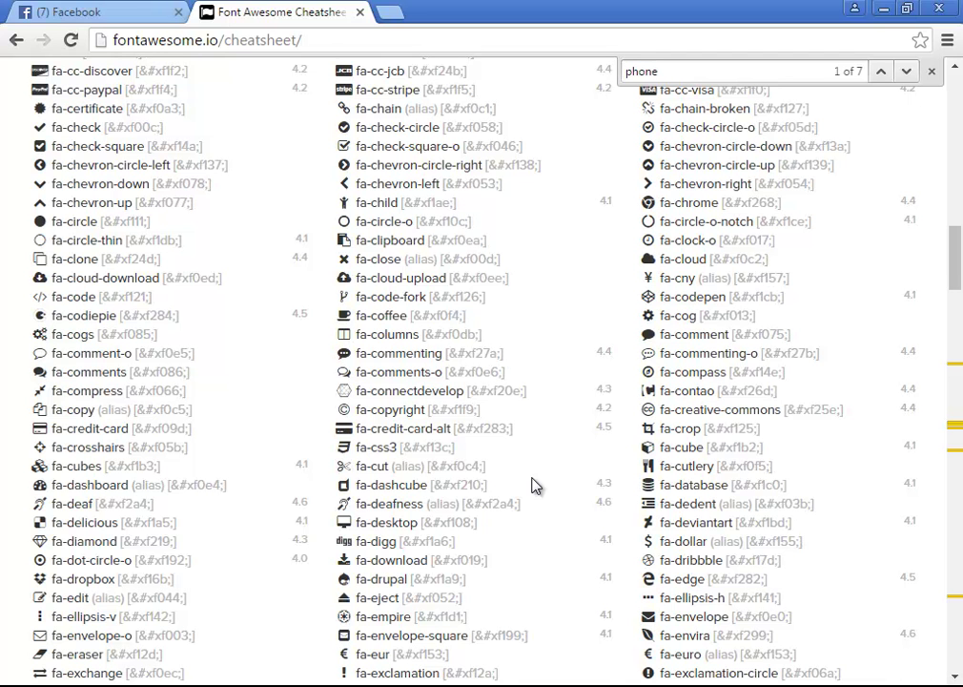
# - Replace the page search term with "facebook" to find the Facebook icons
pyautogui.press('BackSpace')
pyautogui.press('BackSpace')
pyautogui.press('BackSpace')
pyautogui.press('BackSpace')
pyautogui.press('BackSpace')
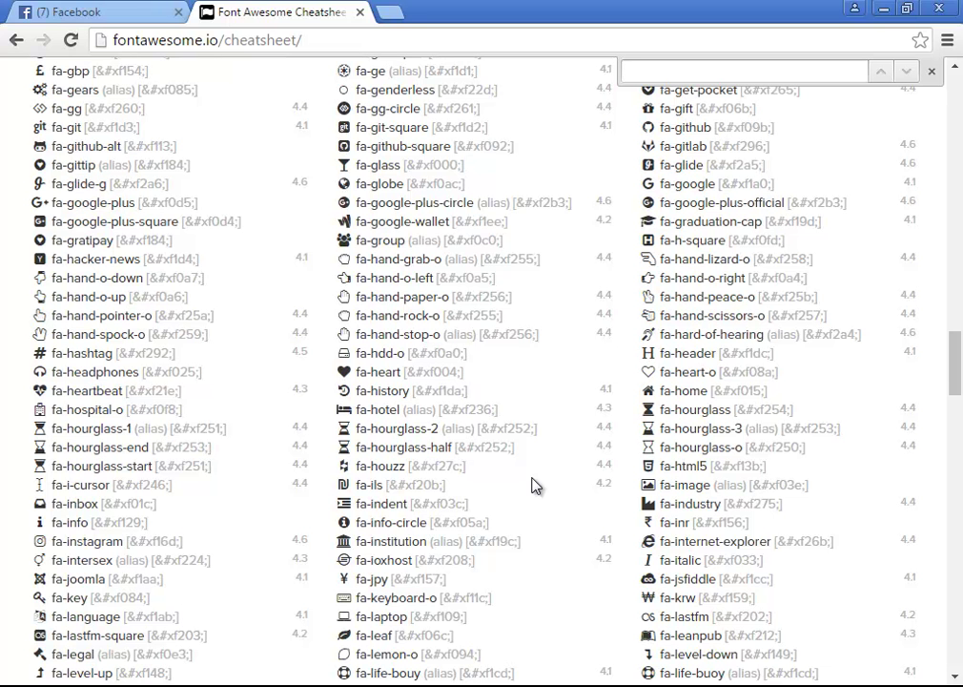
pyautogui.write('facebook')
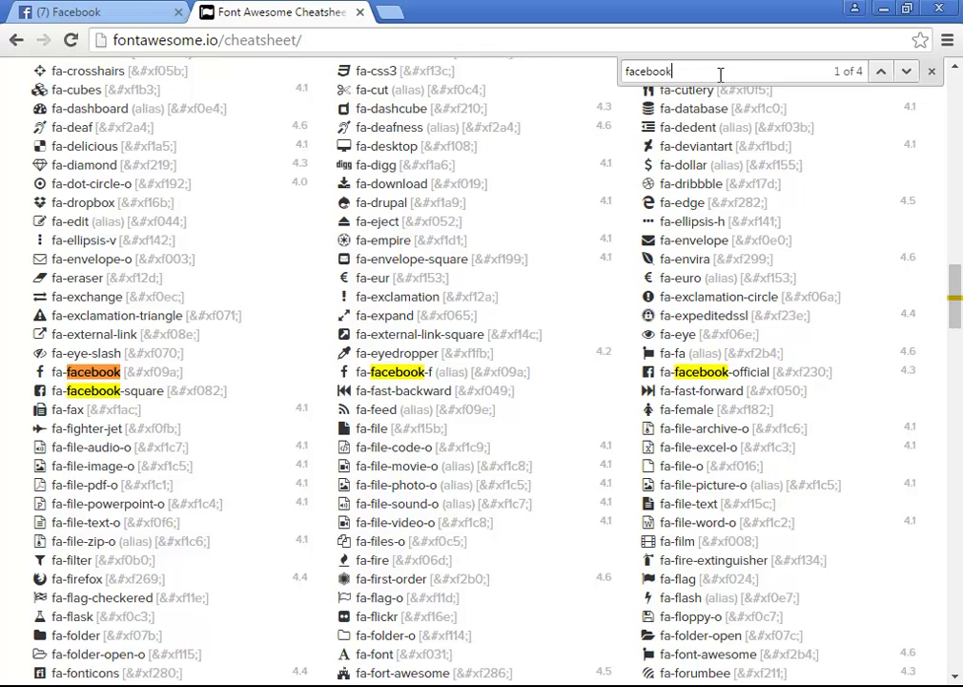
# - Clear the page search term and look through the icon list for an icon to use in the design
pyautogui.moveTo(725, 73); pyautogui.dragTo(609, 82)
pyautogui.press('BackSpace')
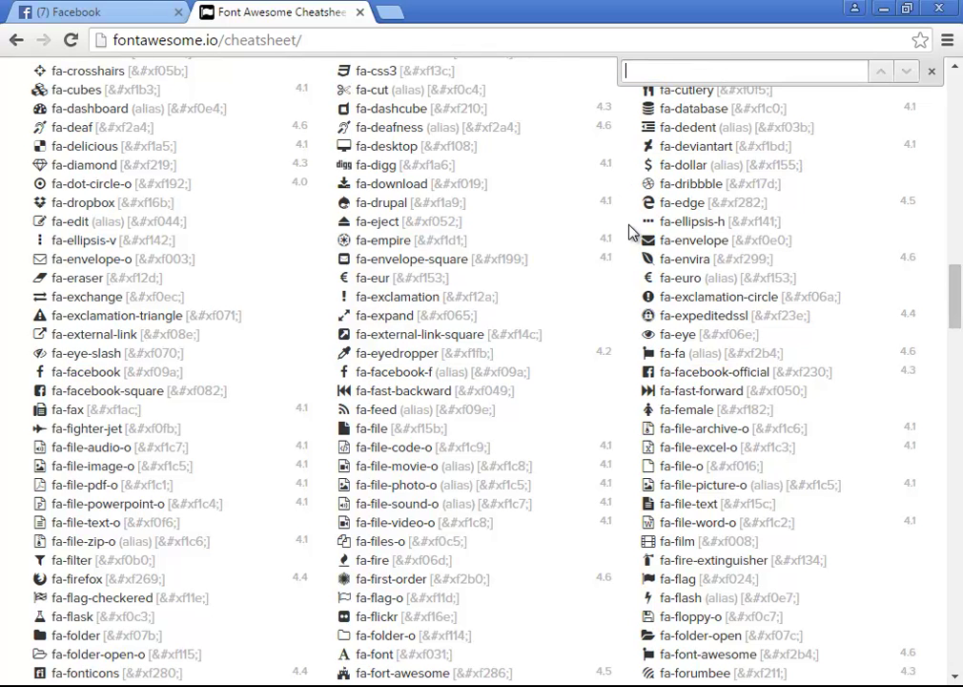
pyautogui.scroll(-1, 453, 416)
pyautogui.scroll(-4, 453, 417)
pyautogui.scroll(-1, 253, 551)
pyautogui.scroll(-8, 253, 550)
pyautogui.scroll(5, 290, 559)
pyautogui.scroll(20, 305, 553)
pyautogui.scroll(1, 311, 547)
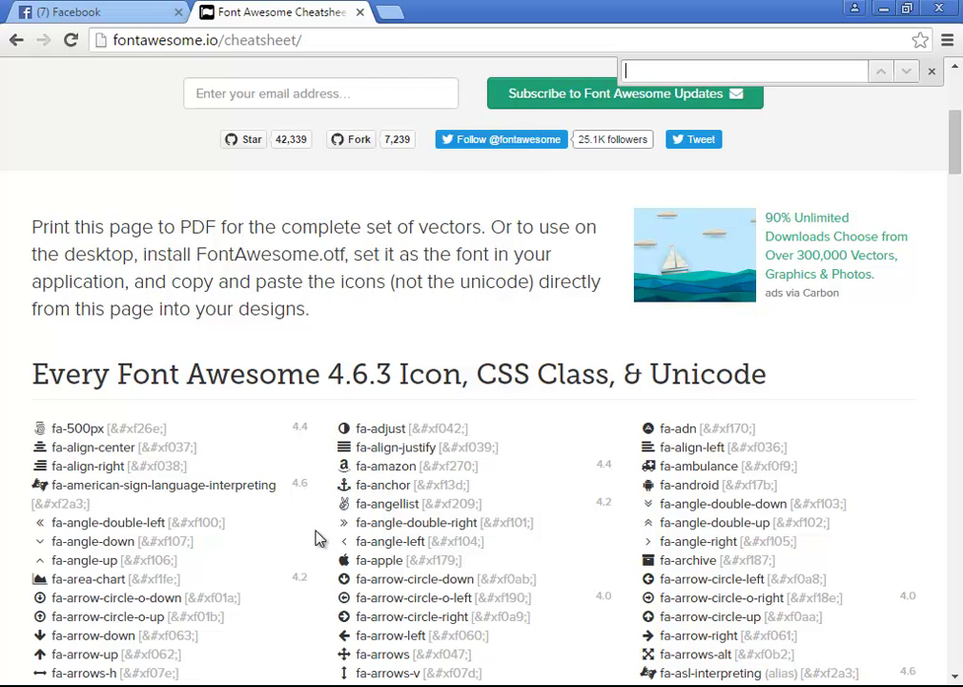
pyautogui.scroll(-1, 317, 534)
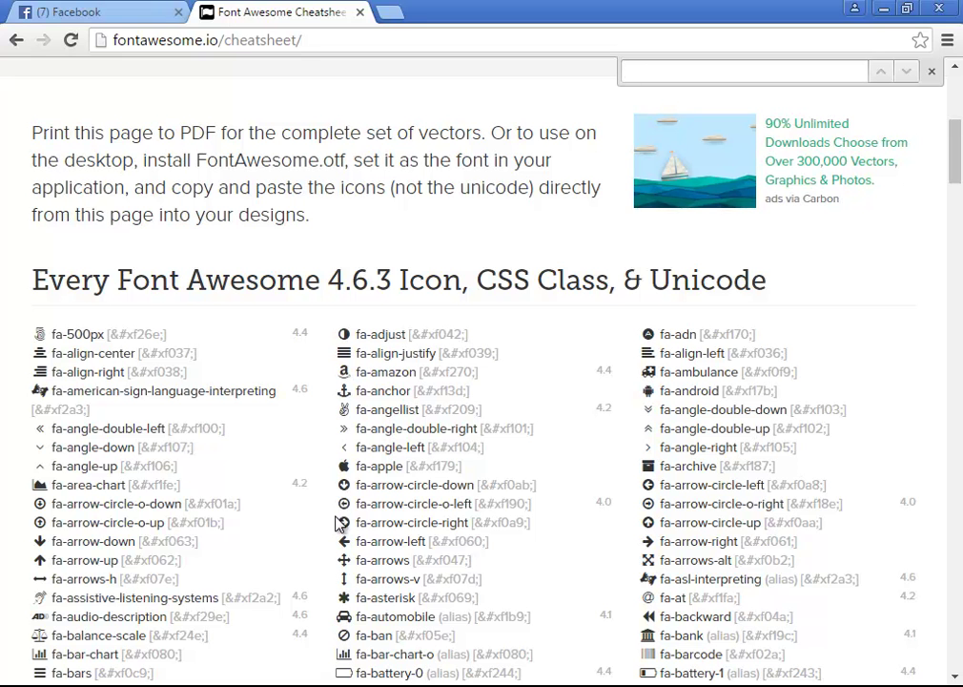
pyautogui.scroll(-2, 444, 483)
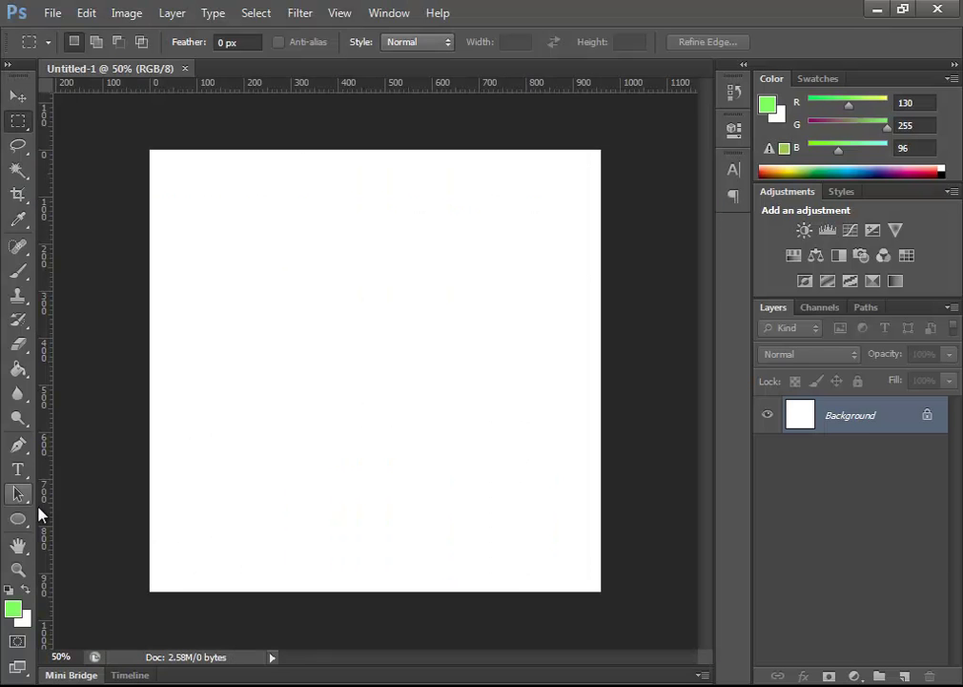
# - In Photoshop, paste the copied icon glyph as horizontal text on the left half of the white canvas
pyautogui.click(21, 469)
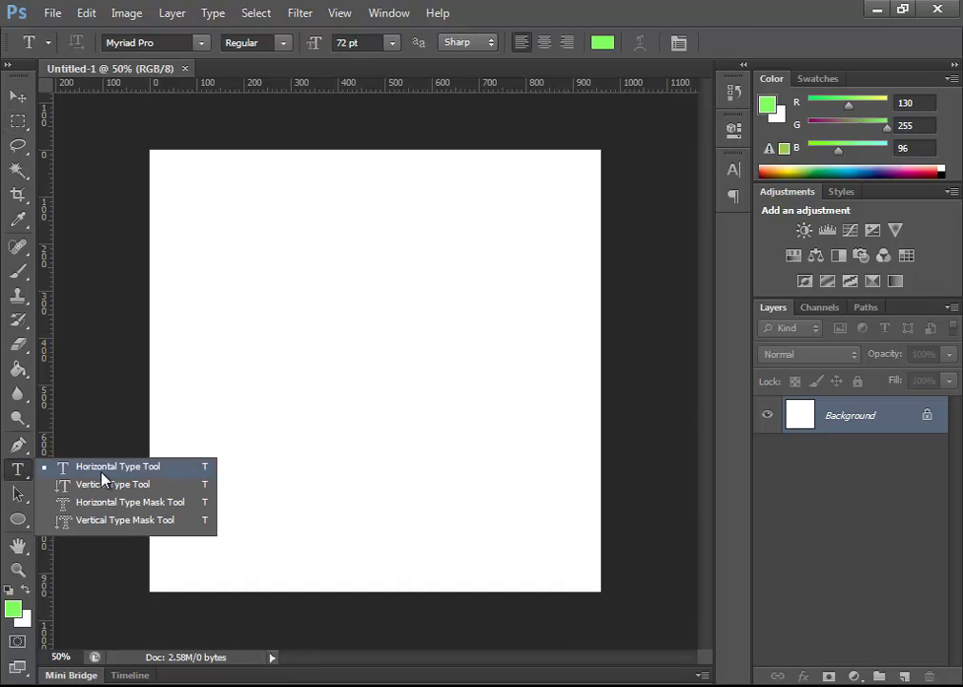
pyautogui.click(186, 476)
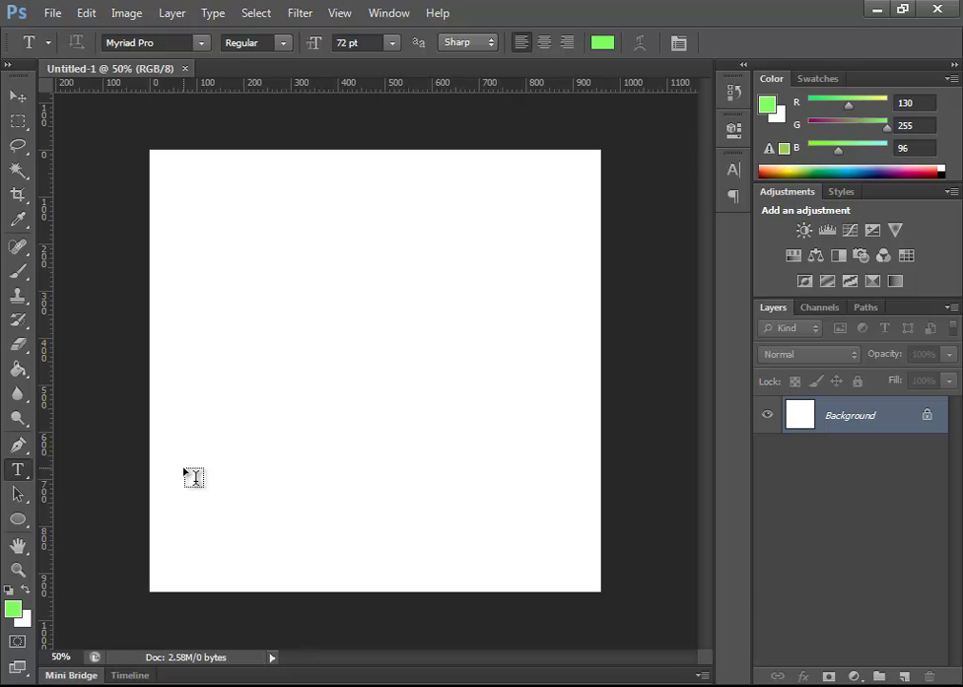
pyautogui.click(250, 342)
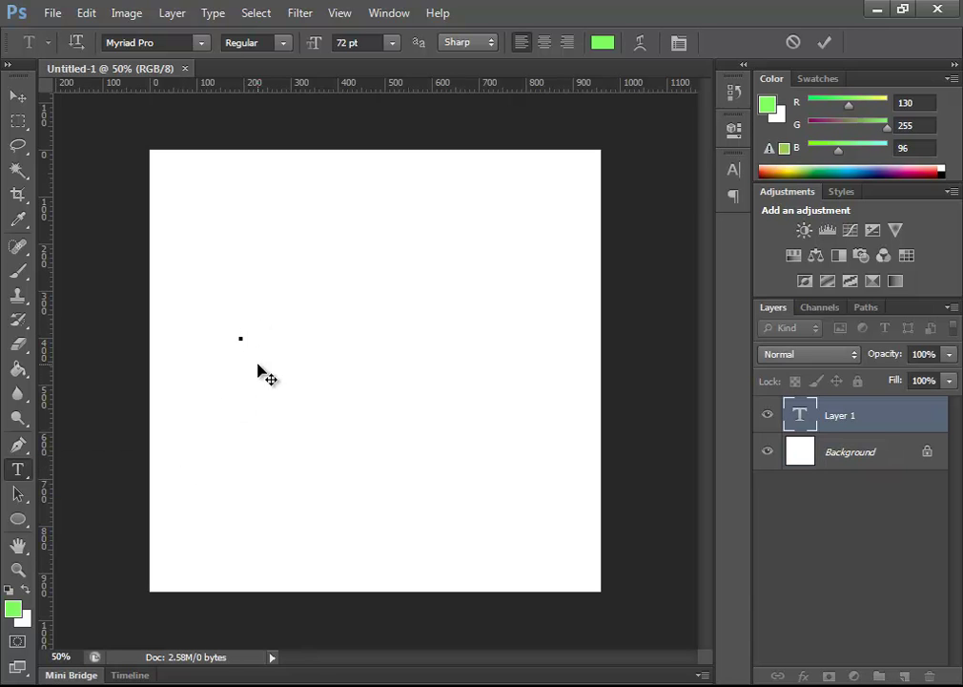
pyautogui.press('ctrl')
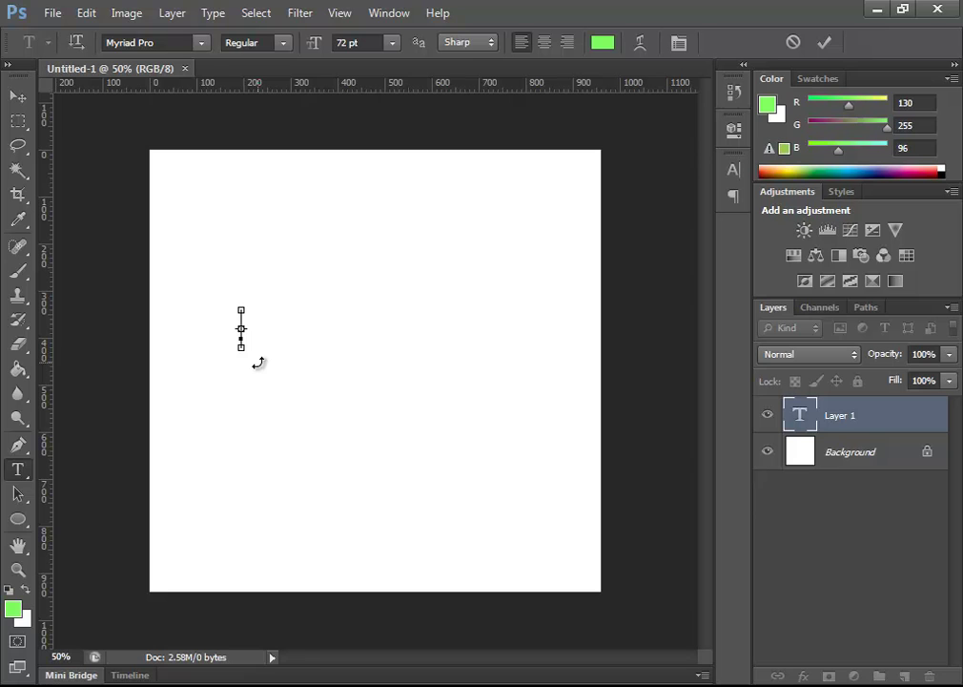
pyautogui.hotkey('ctrl', 'v')
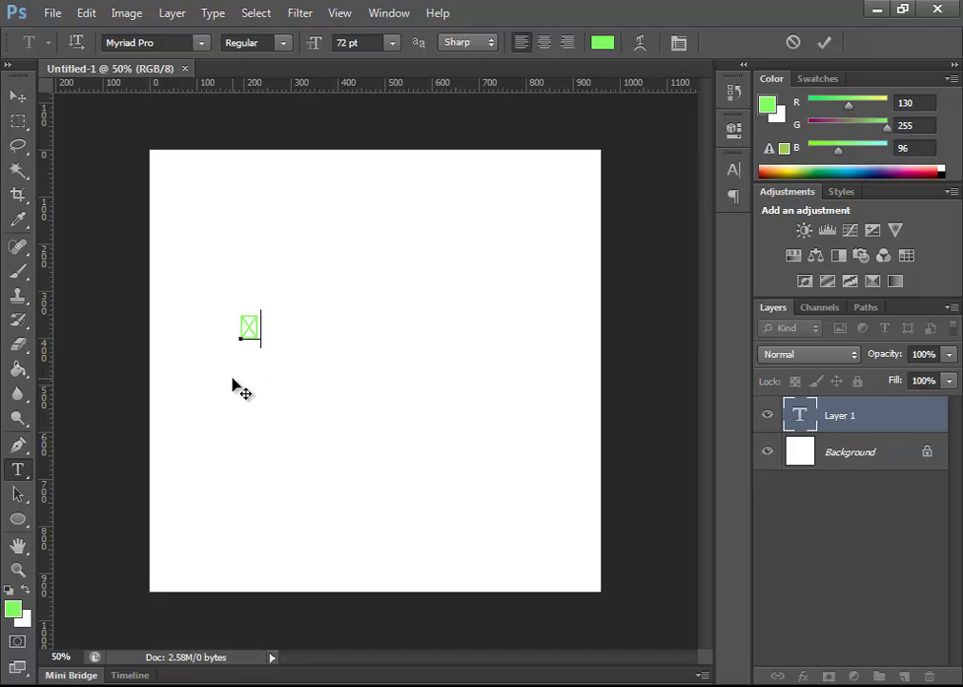
# - Set the text color of the whole pasted glyph to black (000000)
pyautogui.hotkey('ctrl', 'a')
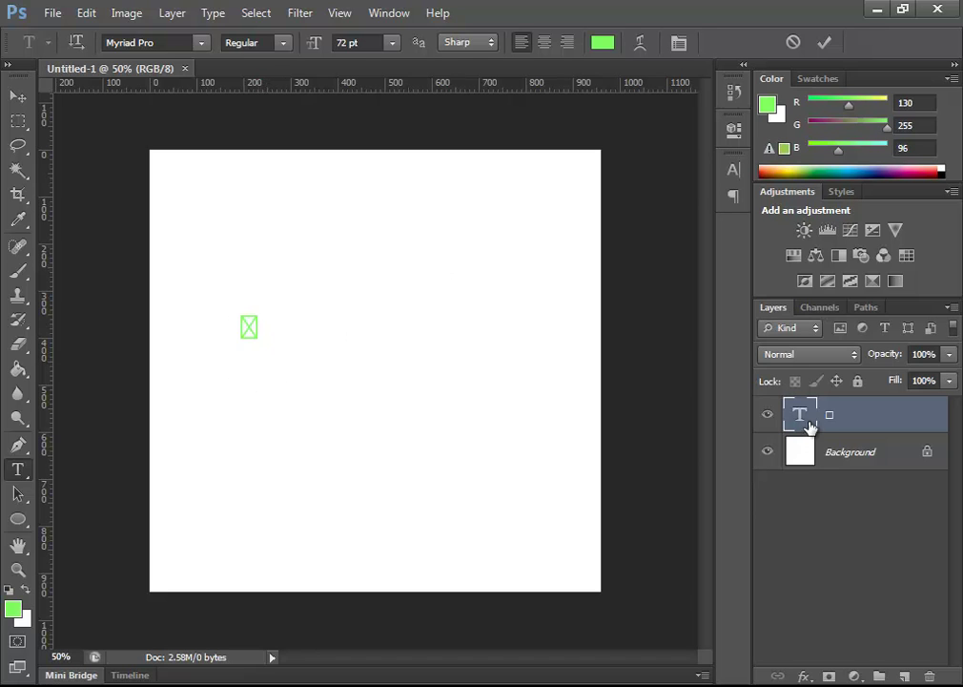
pyautogui.click(593, 48)
pyautogui.click(540, 424)
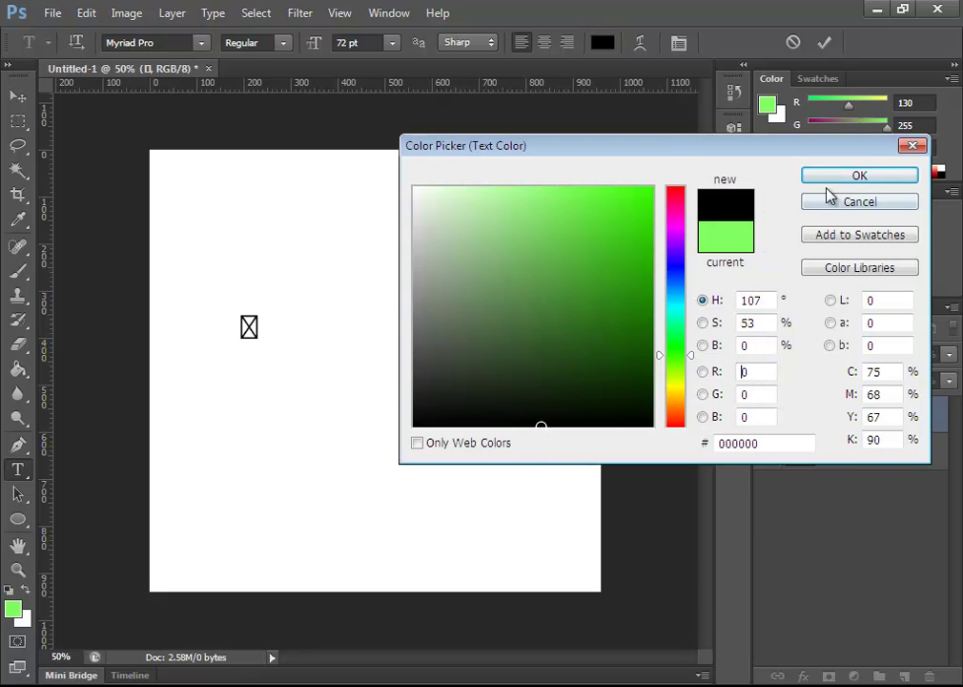
pyautogui.click(877, 183)
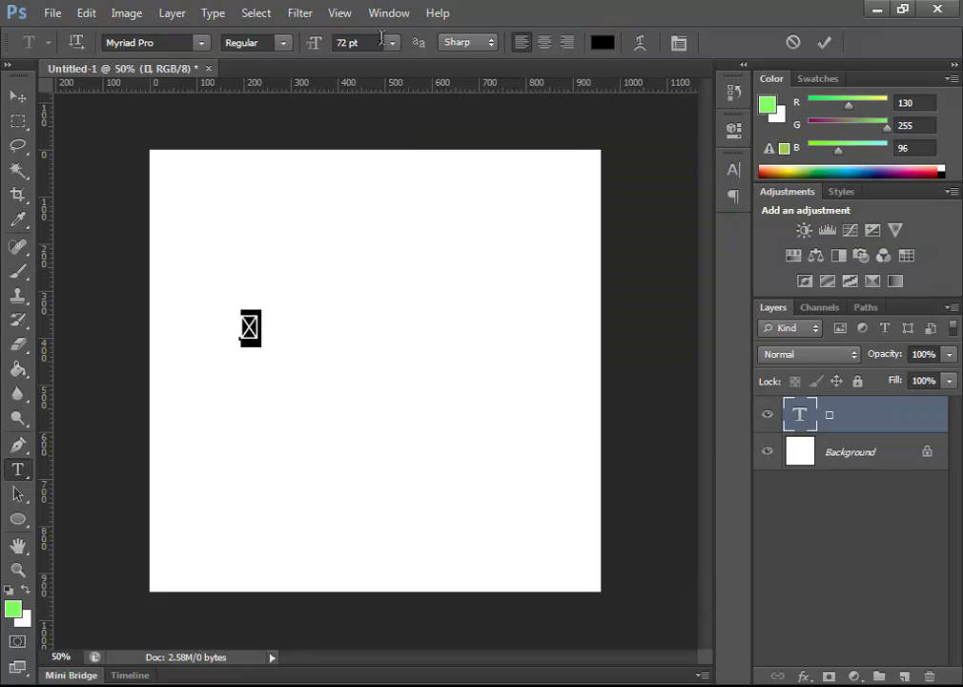
# - Set the size of the pasted icon glyph to 120 pt
pyautogui.click(358, 43)
pyautogui.write('120')
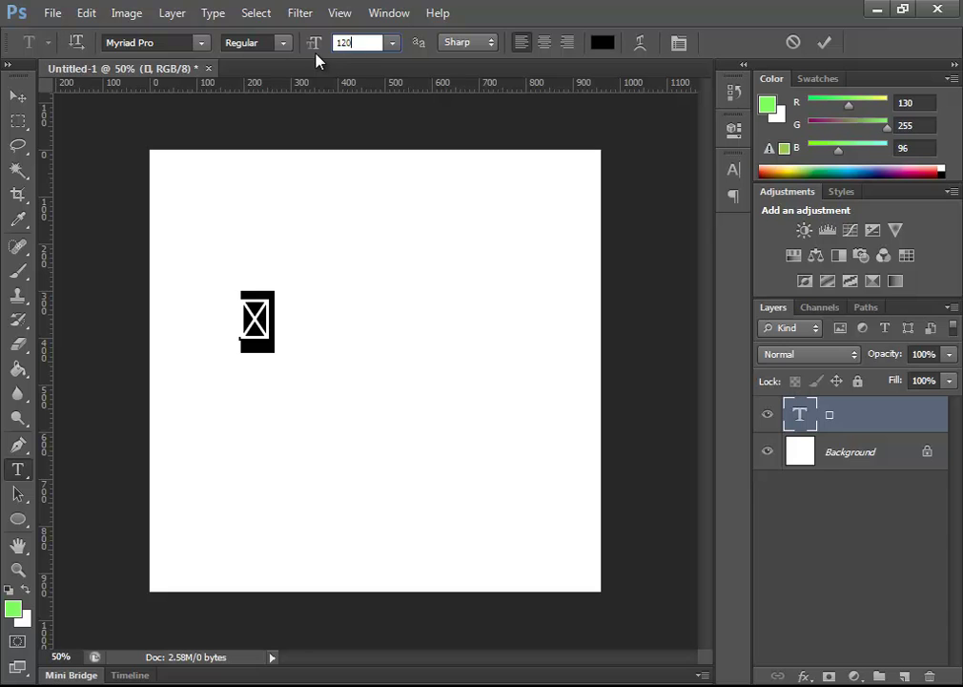
pyautogui.press('Return')
pyautogui.click(18, 97)
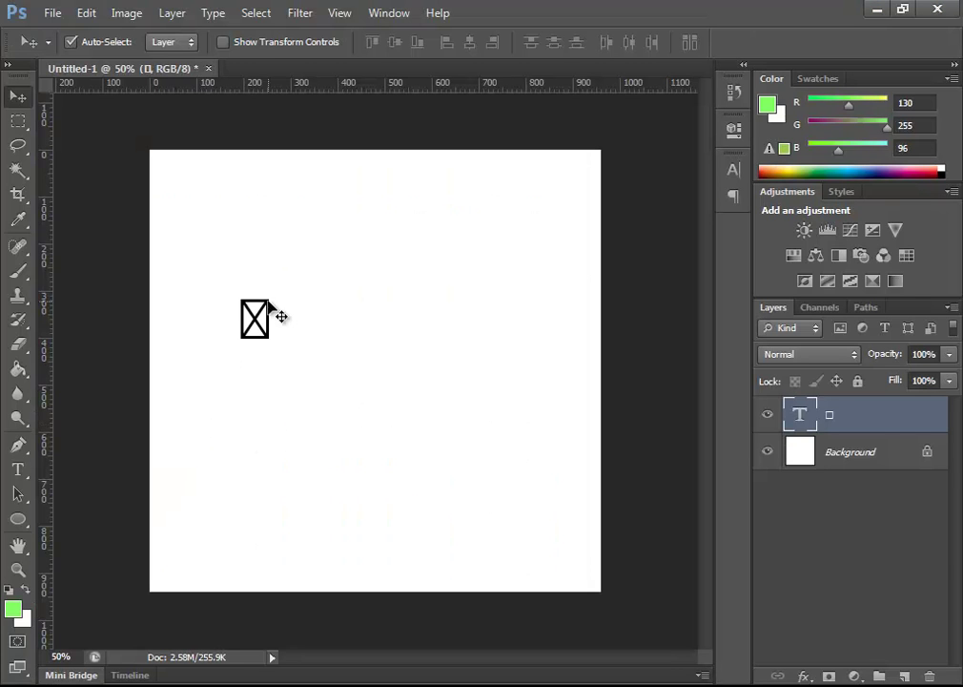
# - Change the font of the pasted glyph's text layer from Myriad Pro to FontAwesome and commit the edit
pyautogui.doubleClick(798, 416)
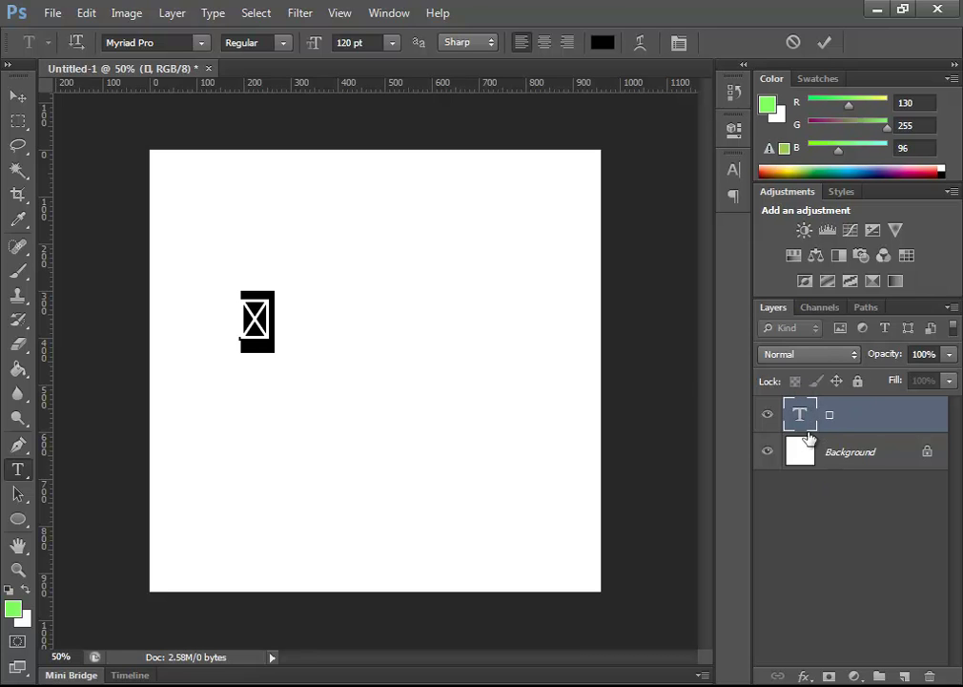
pyautogui.press('ctrl')
pyautogui.click(186, 42)
pyautogui.click(183, 62)
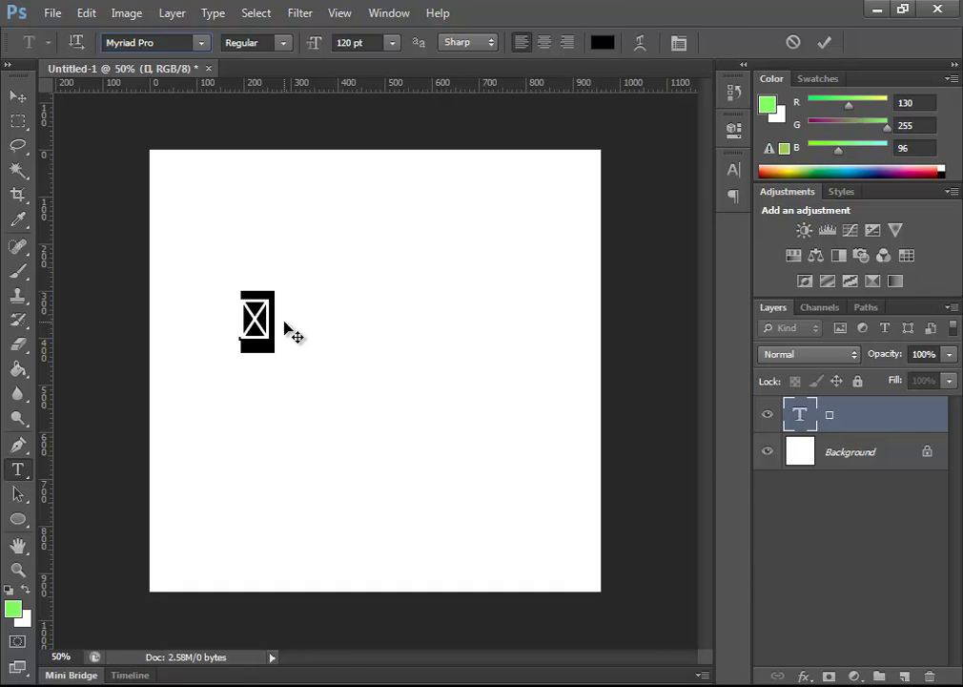
pyautogui.click(164, 42)
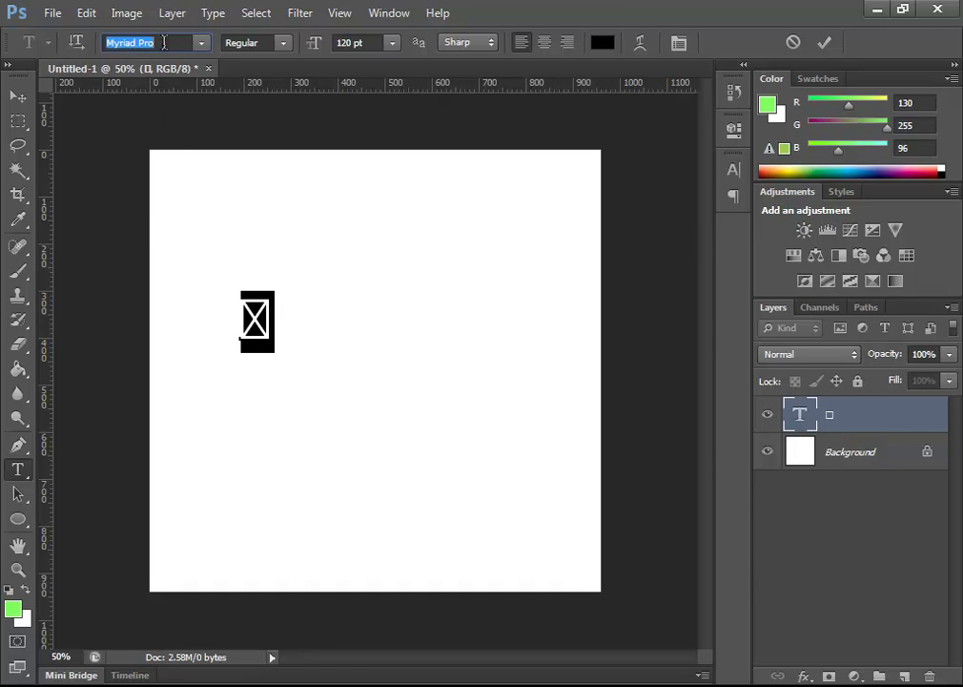
pyautogui.write('FontAwesome (...')
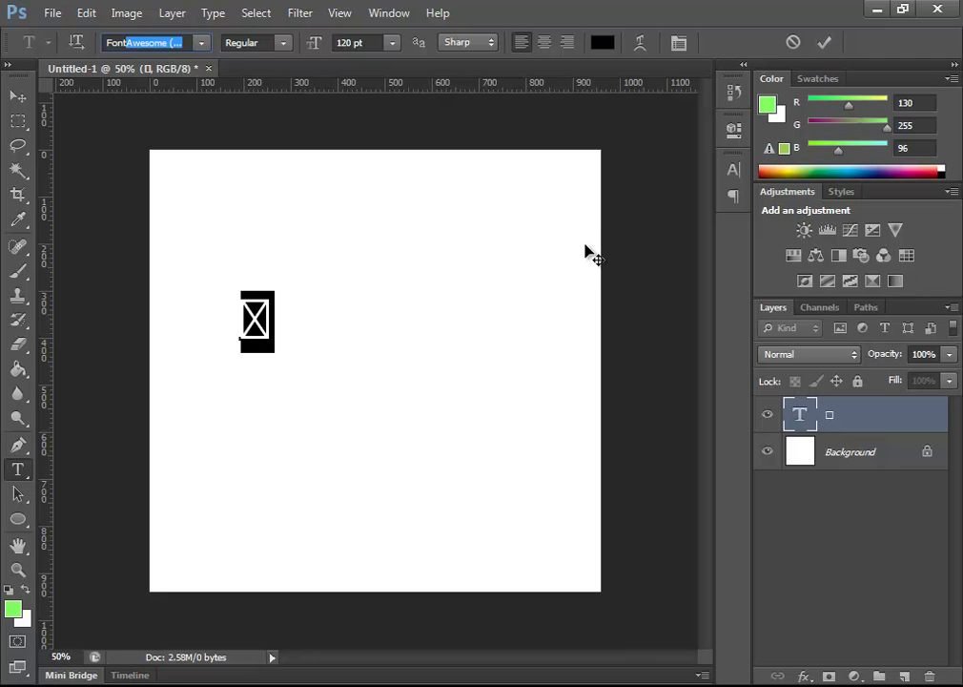
pyautogui.press('Return')
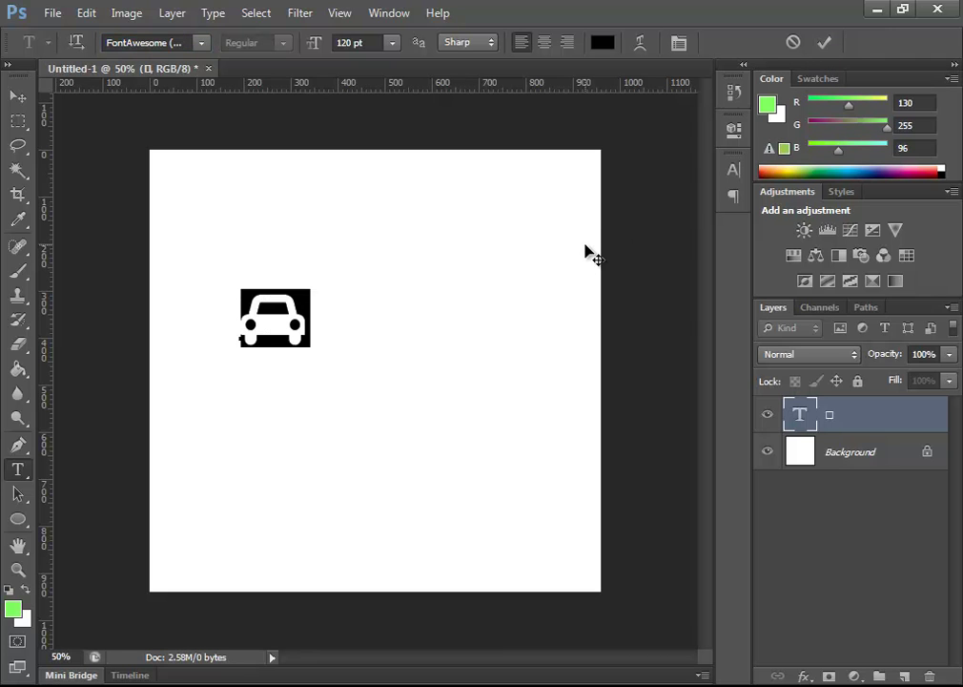
pyautogui.click(19, 95)
pyautogui.click(329, 456)
pyautogui.click(308, 328)
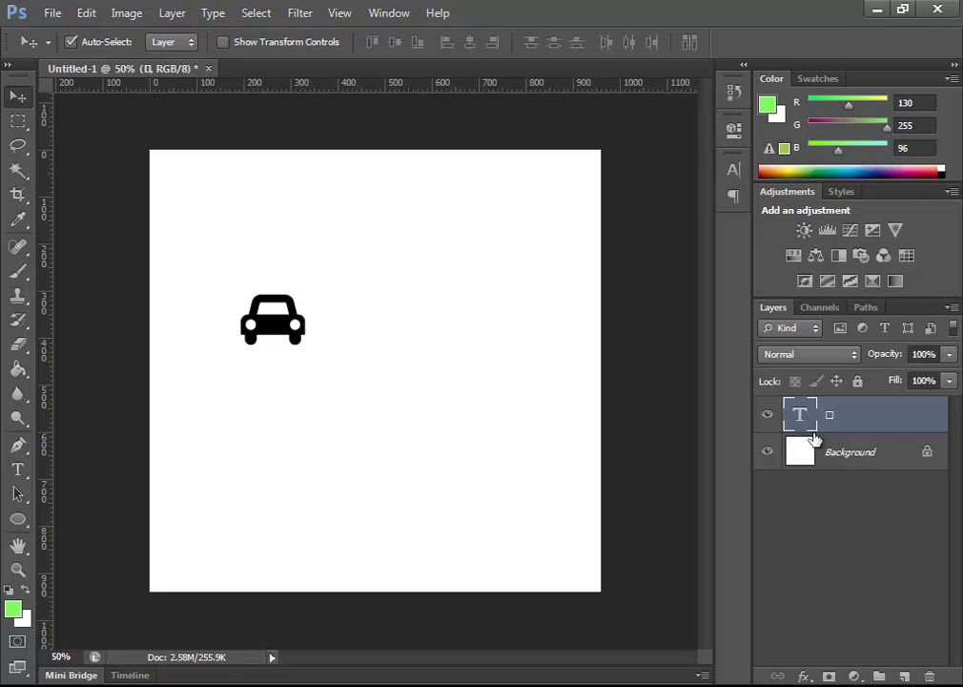
# - Recolor the whole car icon glyph to a medium blue (RGB 82, 107, 178)
pyautogui.doubleClick(799, 417)
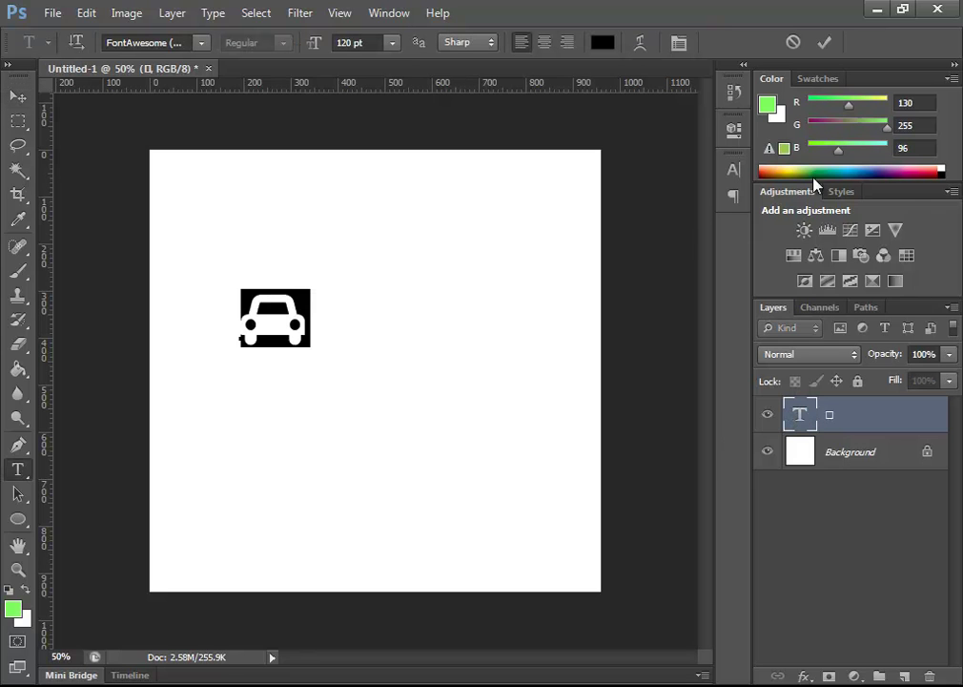
pyautogui.click(877, 171)
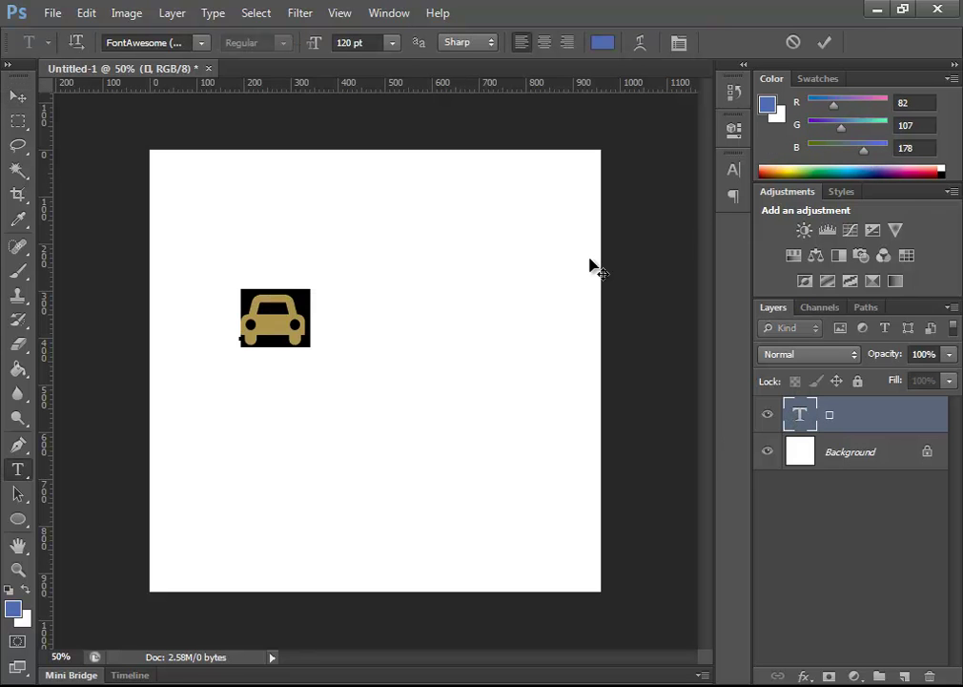
pyautogui.click(311, 324)
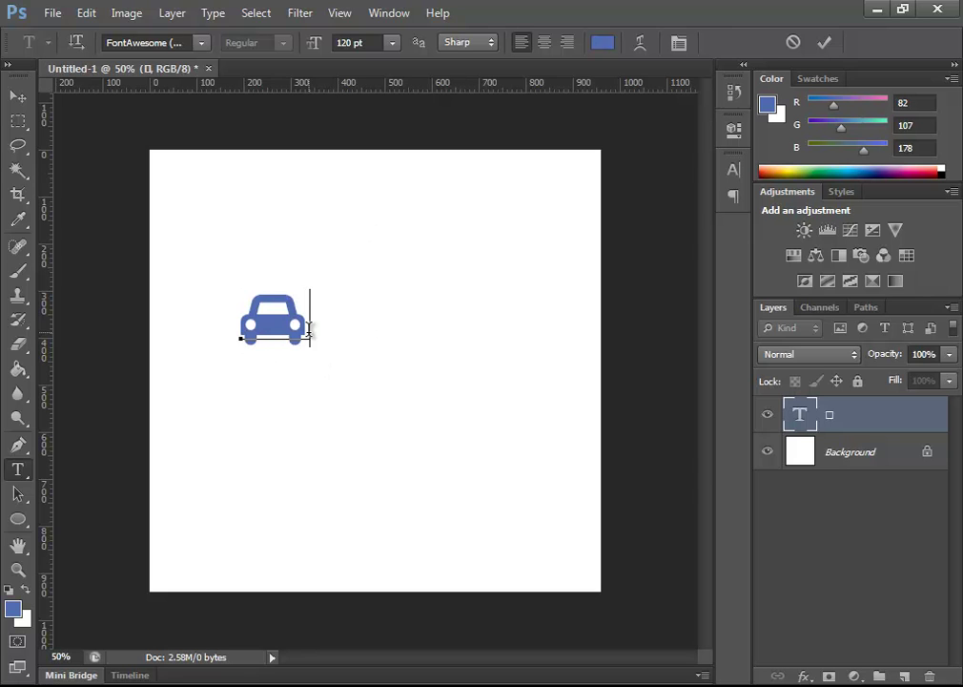
# - Try a size of 24 pt on the whole car icon glyph, and settle on 48 pt
pyautogui.hotkey('ctrl', 'a')
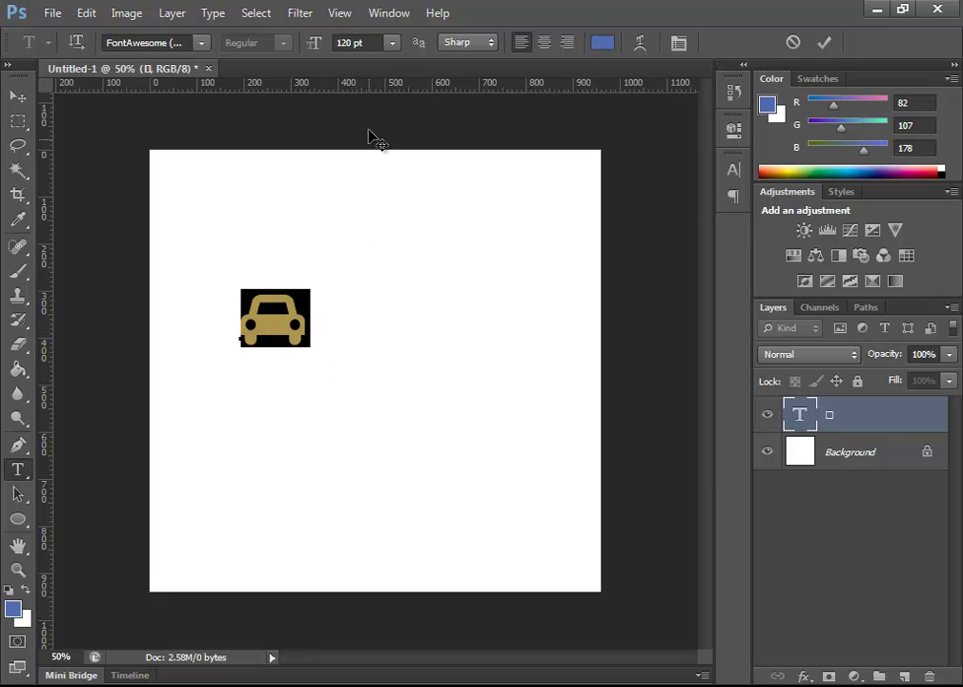
pyautogui.click(391, 42)
pyautogui.click(380, 258)
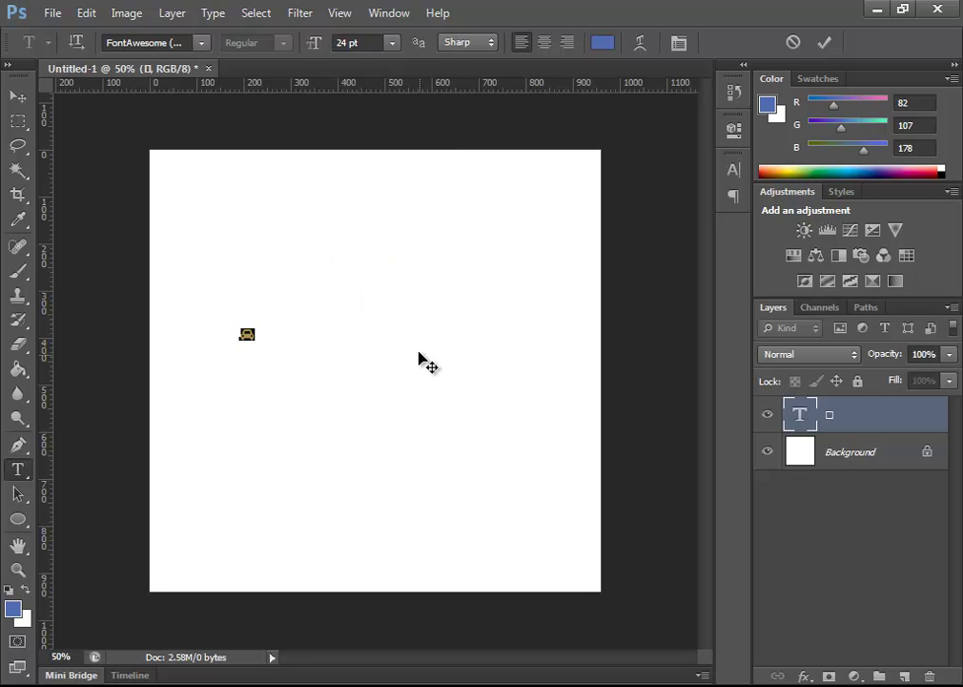
pyautogui.click(391, 41)
pyautogui.click(381, 320)
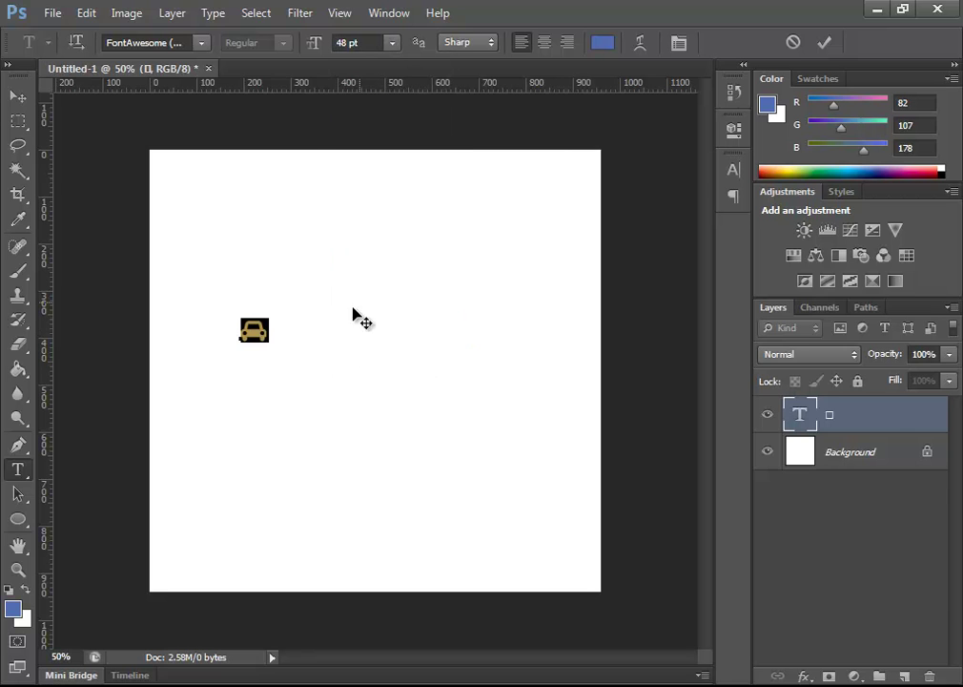
# - Enlarge the car icon with Free Transform to about 134 pt and move it closer to the canvas center
pyautogui.hotkey('ctrl', 't')
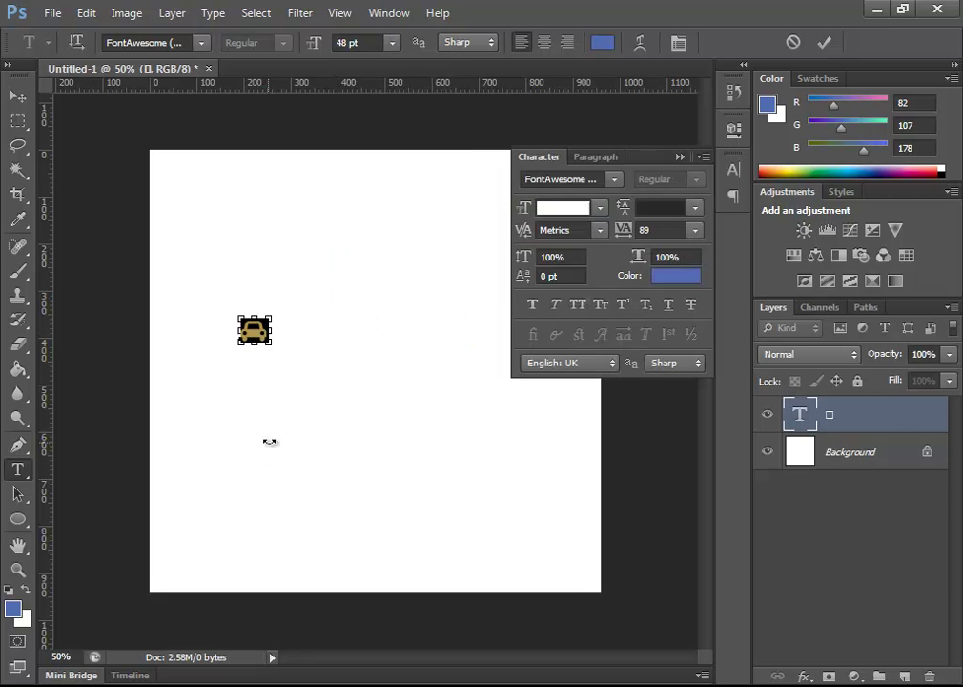
pyautogui.hotkey('ctrl', 'Return')
pyautogui.hotkey('ctrl', 't')
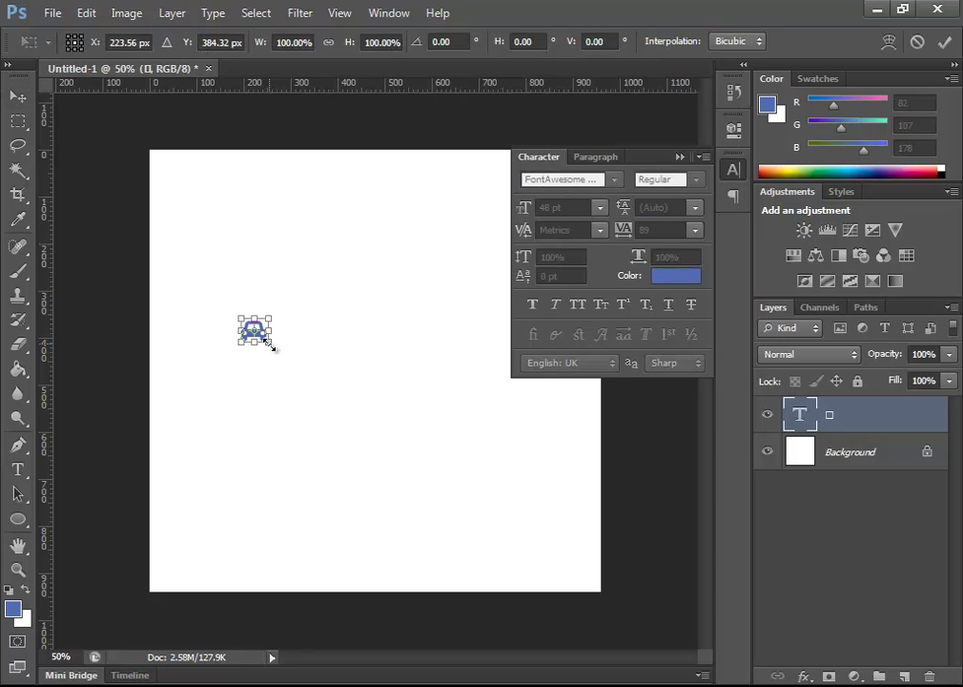
pyautogui.moveTo(270, 341); pyautogui.dragTo(331, 344)
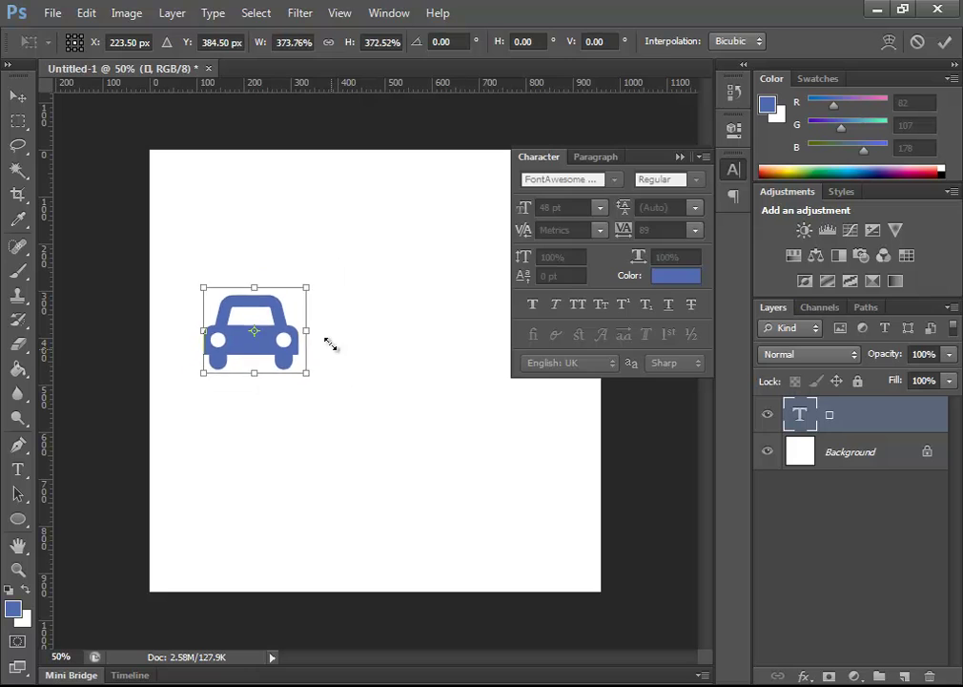
pyautogui.press('Escape')
pyautogui.click(679, 156)
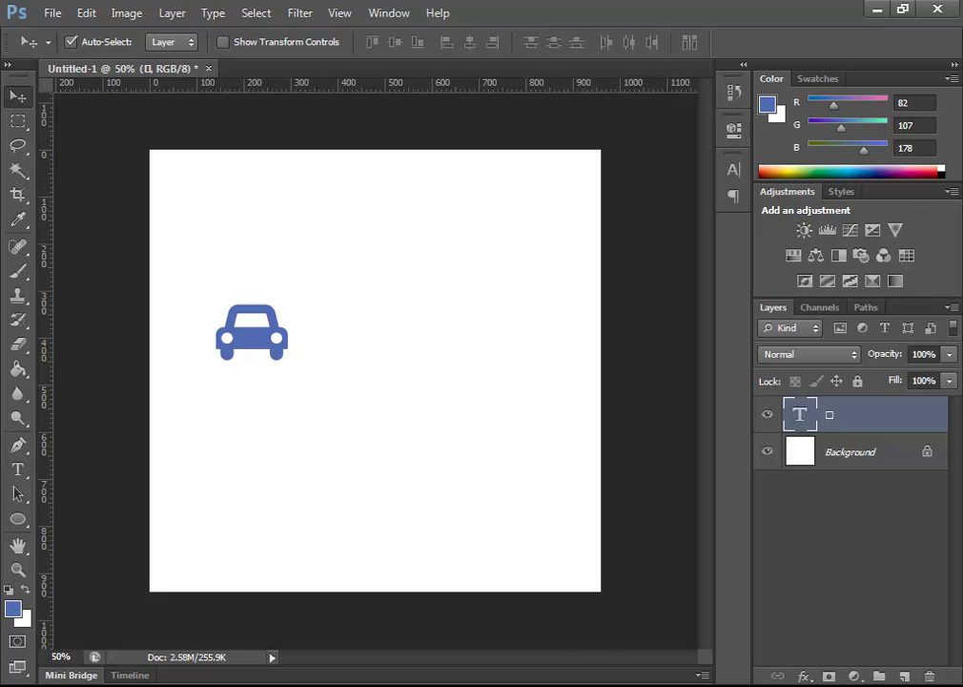
pyautogui.moveTo(240, 347); pyautogui.dragTo(318, 367)
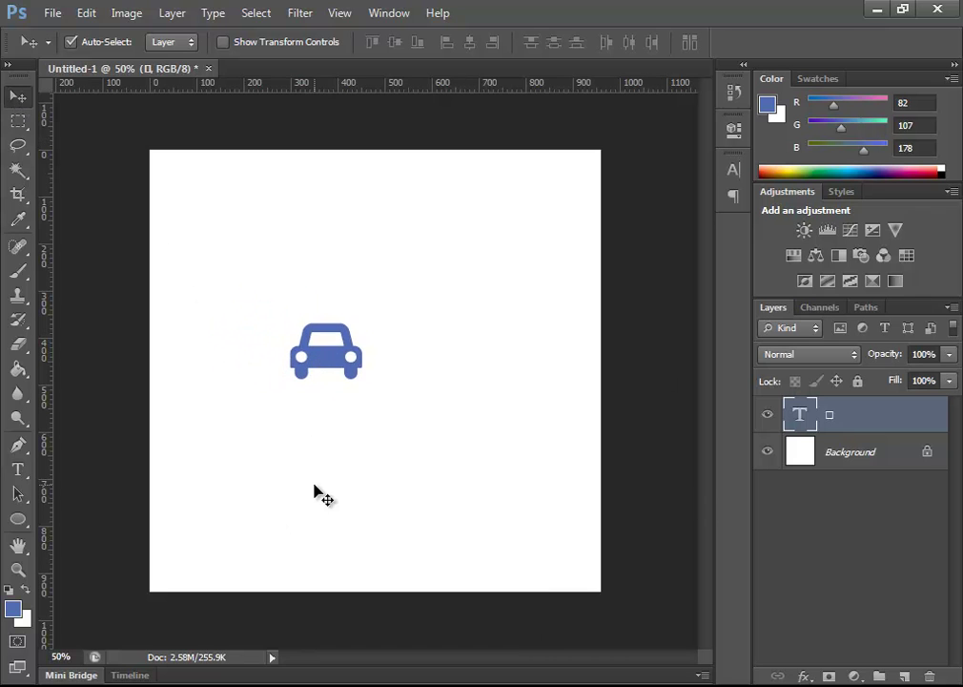
# - Try a drop shadow and a 3 px black outside stroke on the car icon's layer, and shift the car further toward the canvas center
pyautogui.doubleClick(917, 421)
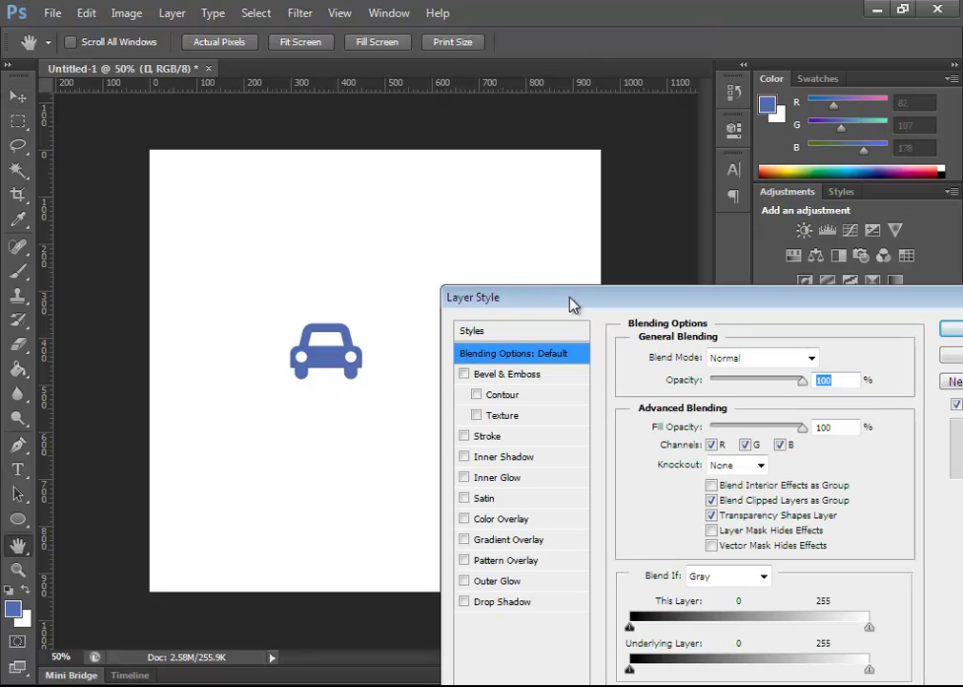
pyautogui.moveTo(569, 302); pyautogui.dragTo(535, 235)
pyautogui.click(488, 528)
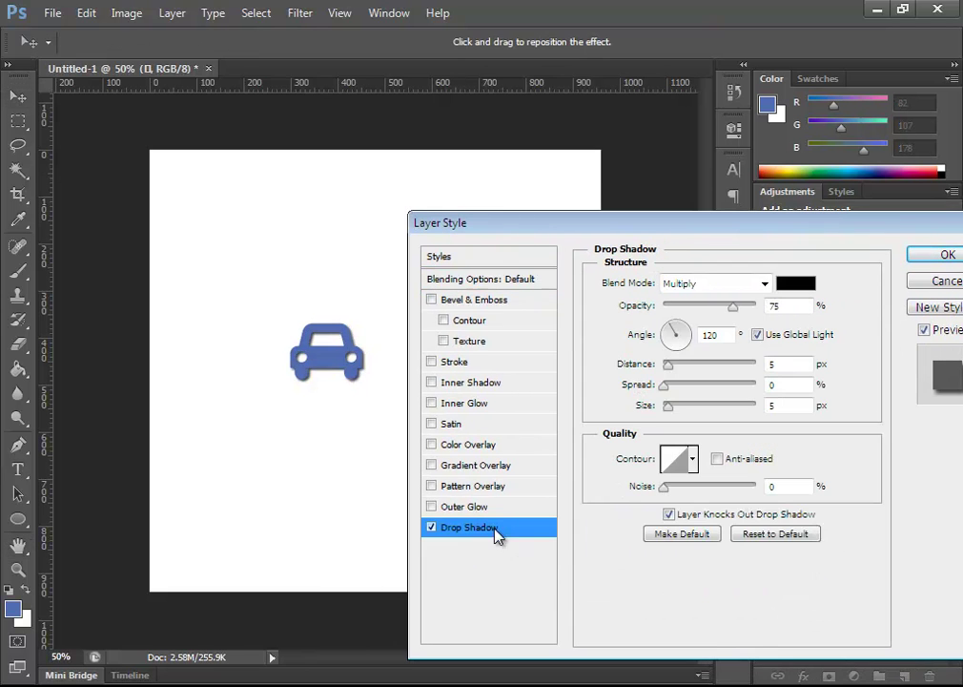
pyautogui.click(519, 364)
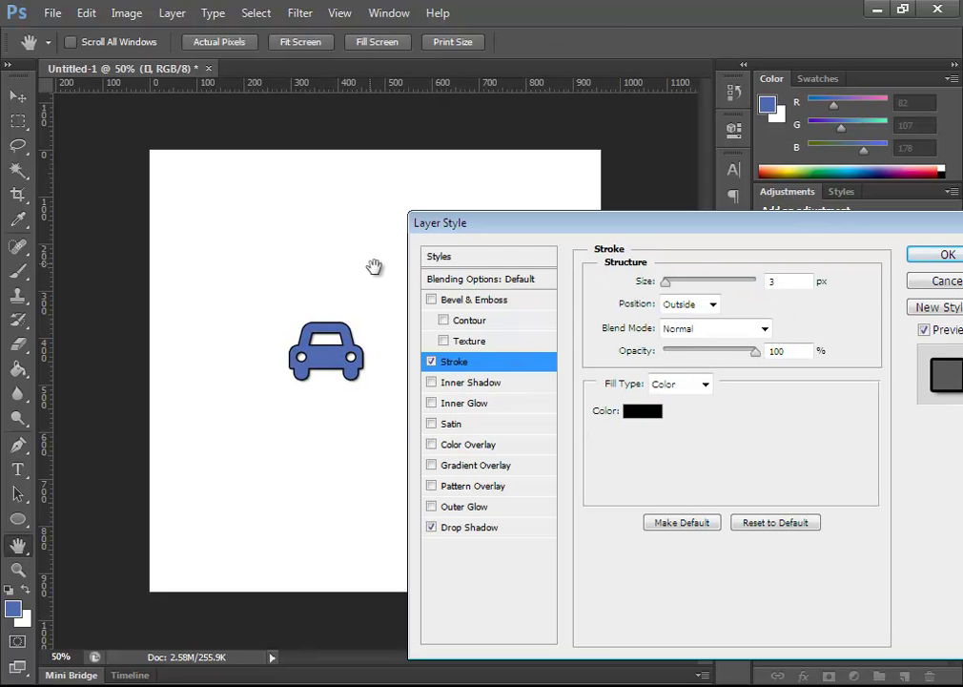
pyautogui.click(942, 280)
pyautogui.moveTo(334, 362)
pyautogui.mouseDown()
pyautogui.moveTo(346, 333)
pyautogui.moveTo(370, 363)
pyautogui.mouseUp()
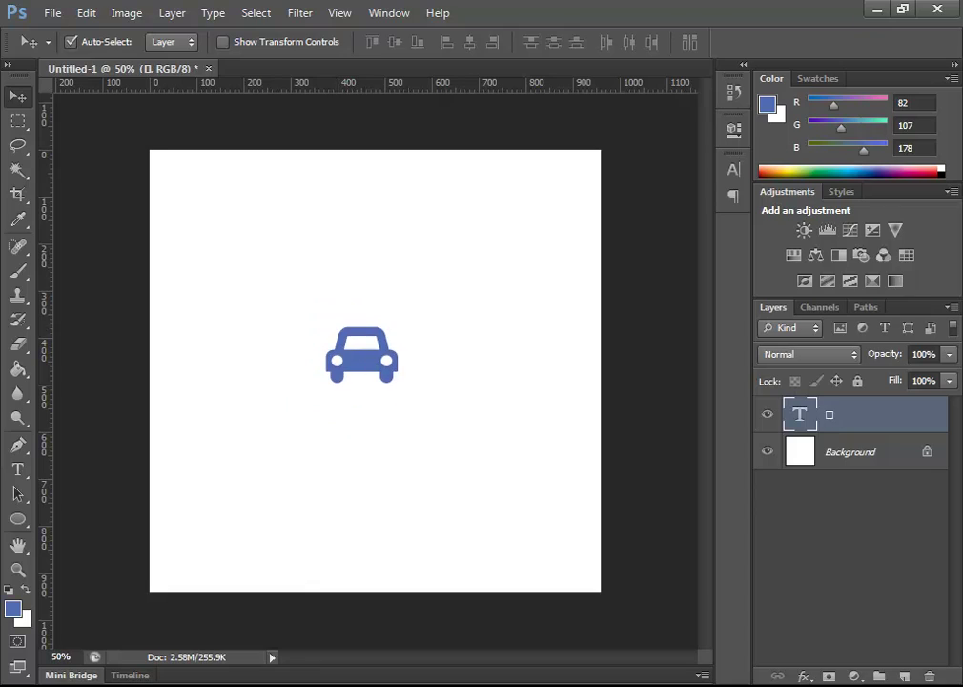
# - Switch to the Font Awesome cheatsheet in the browser and copy the fa-calendar icon glyph
pyautogui.hotkey('alt', 'Tab')
pyautogui.scroll(-2, 250, 576)
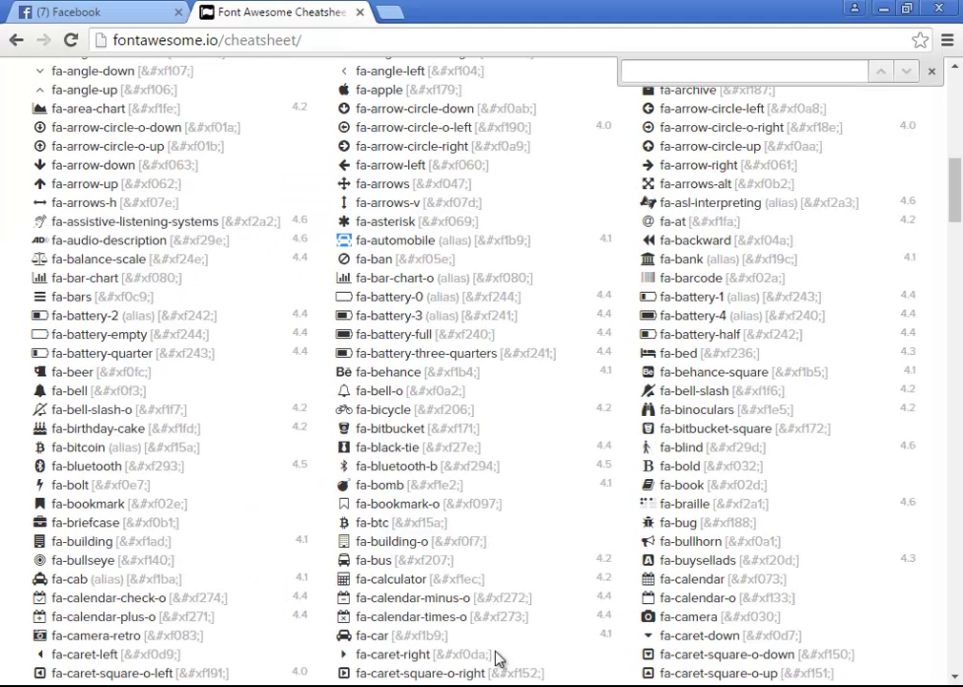
pyautogui.scroll(-2, 319, 569)
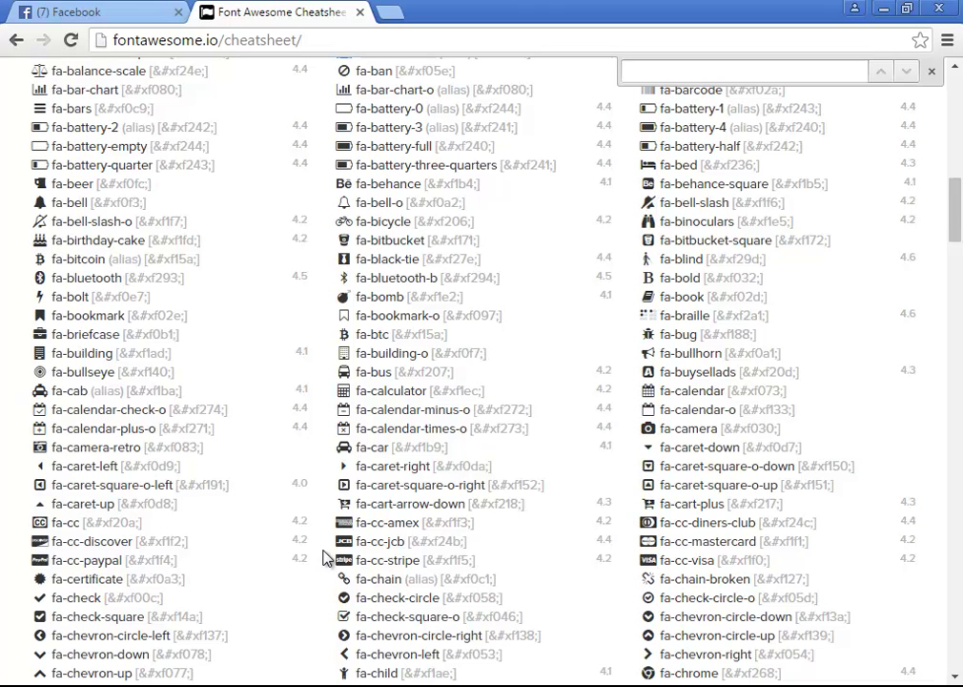
pyautogui.scroll(-1, 440, 502)
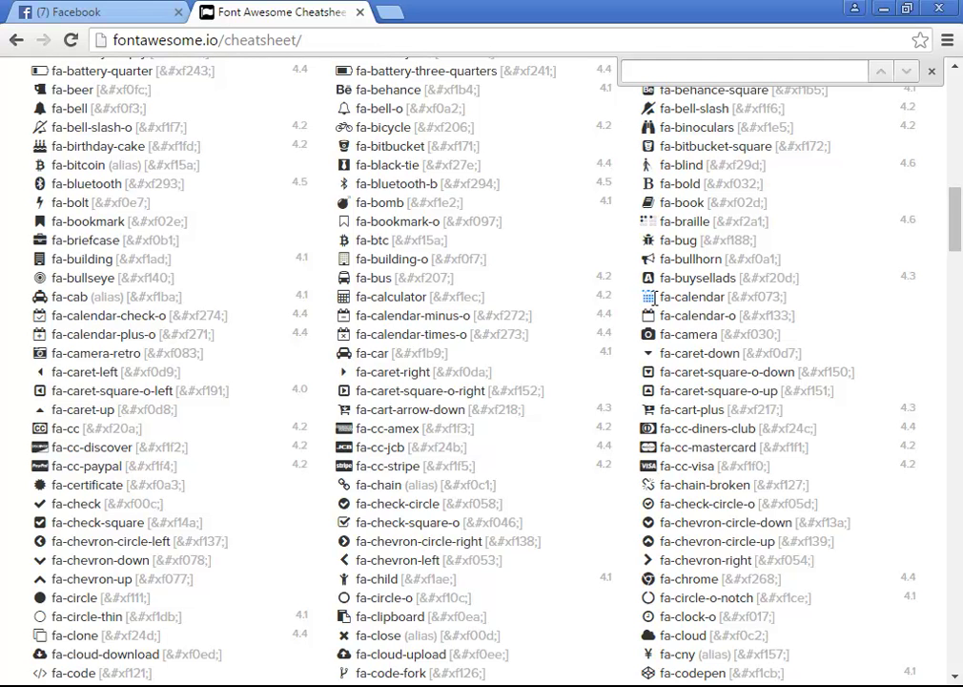
# - Back in Photoshop, paste the calendar glyph as a new FontAwesome text layer below the car icon
pyautogui.hotkey('alt', 'Tab')
pyautogui.click(17, 468)
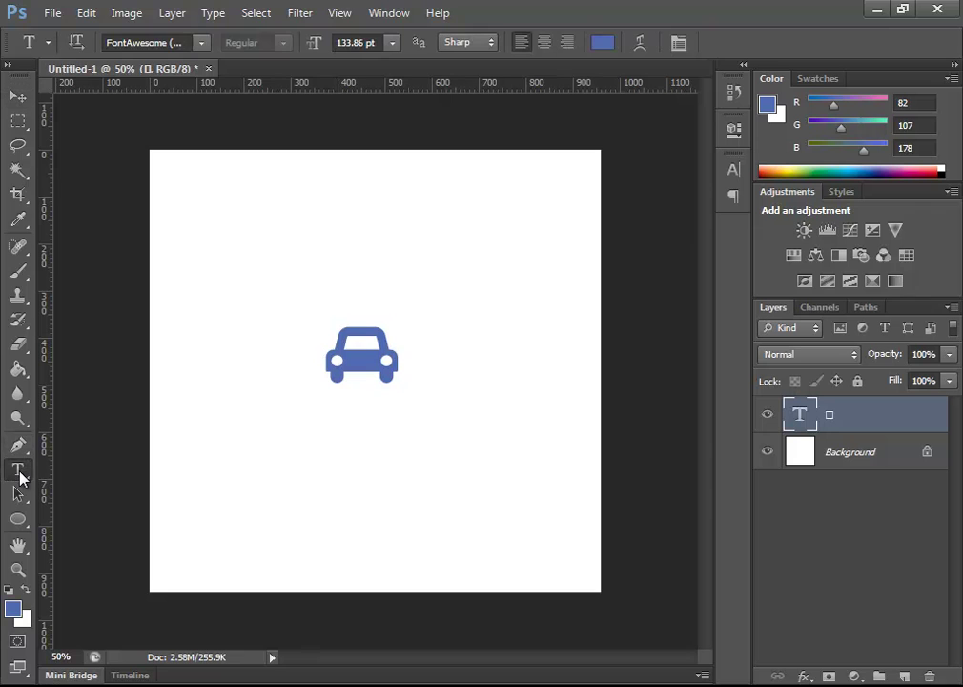
pyautogui.click(278, 476)
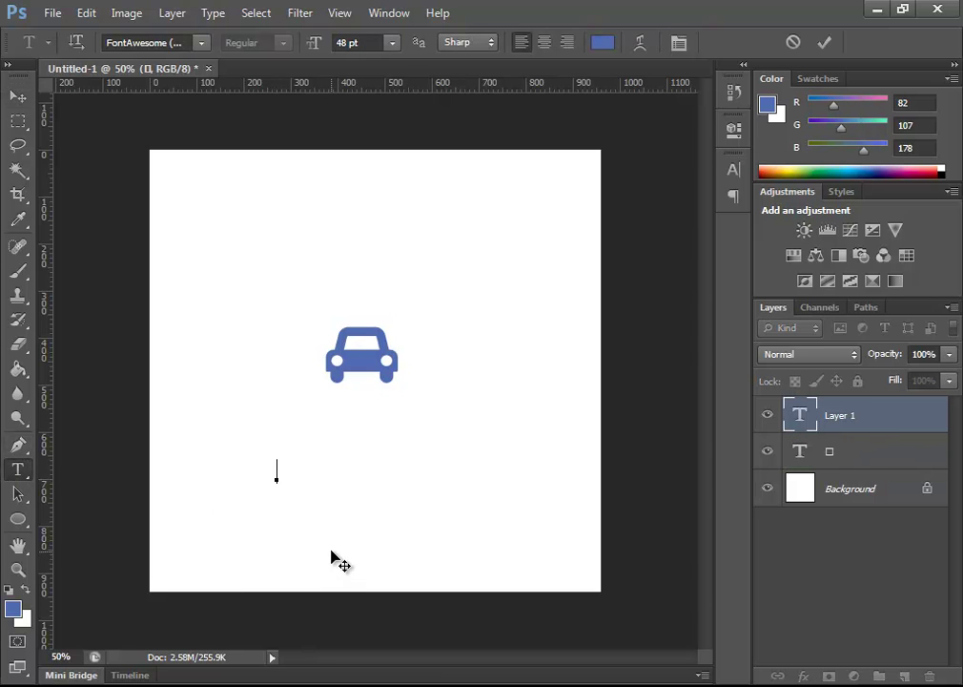
pyautogui.hotkey('ctrl', 'v')
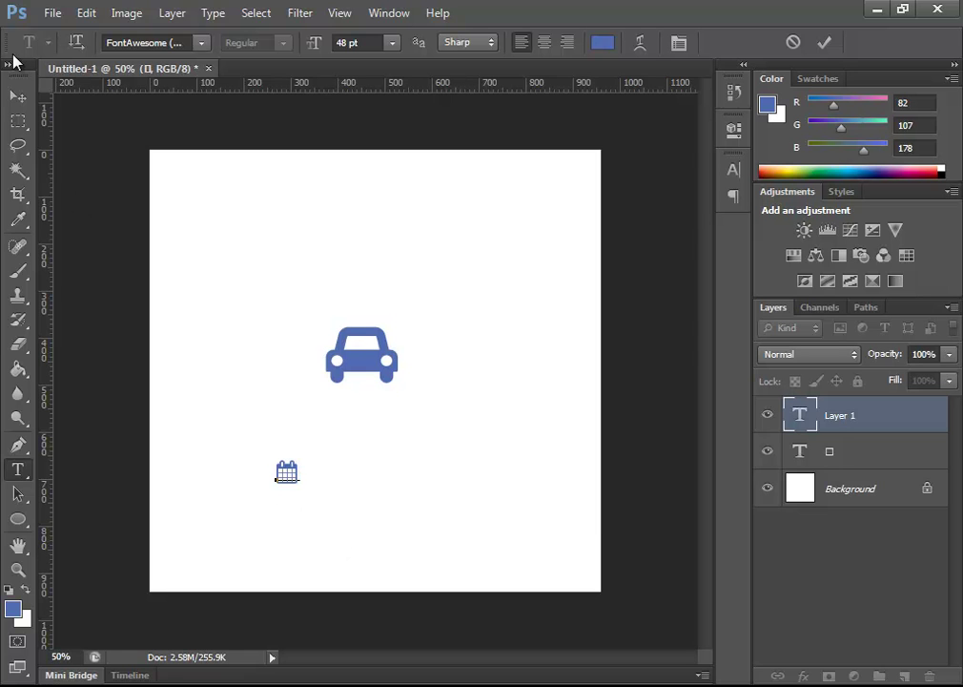
pyautogui.click(19, 98)
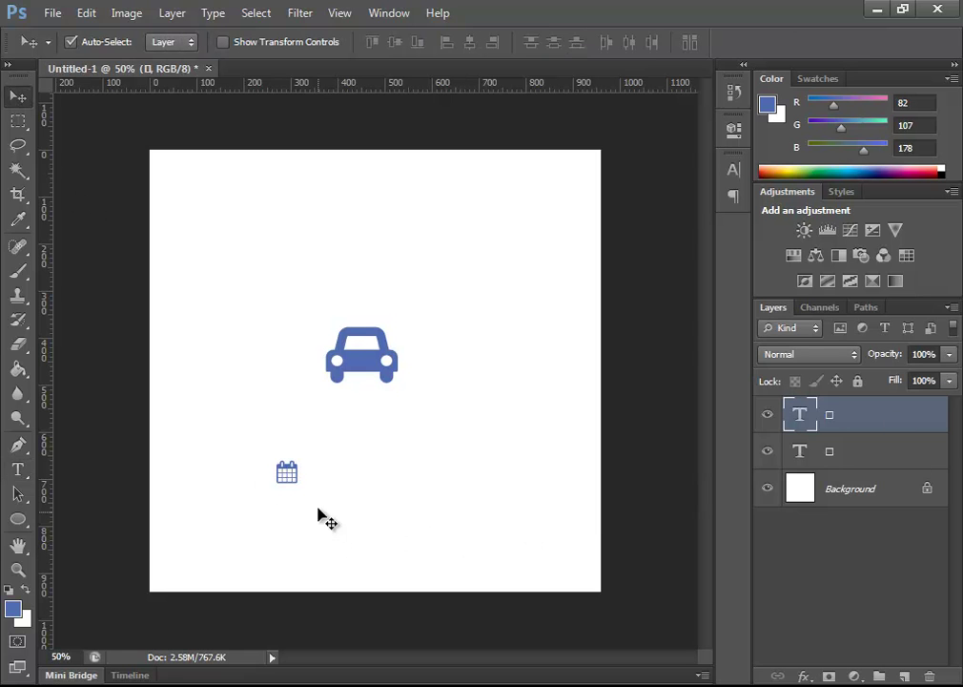
# - Move both icons to the upper-left part of the canvas, with the calendar directly above the car
pyautogui.moveTo(292, 475); pyautogui.dragTo(267, 260)
pyautogui.moveTo(370, 376); pyautogui.dragTo(250, 347)
pyautogui.click(344, 441)
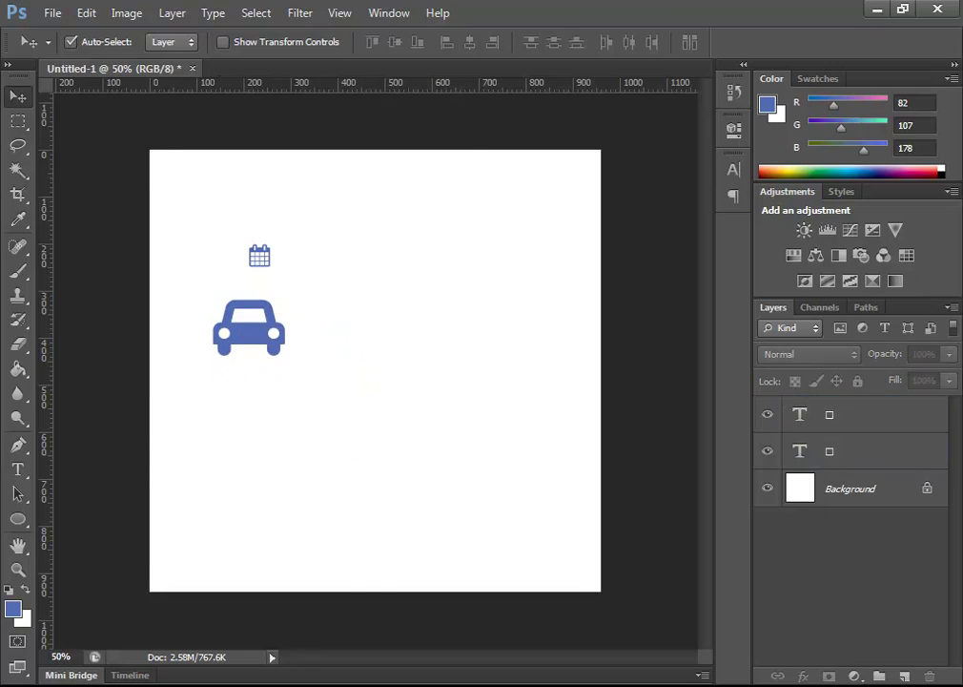
pyautogui.hotkey('alt', 'Tab')
pyautogui.scroll(8, 506, 492)
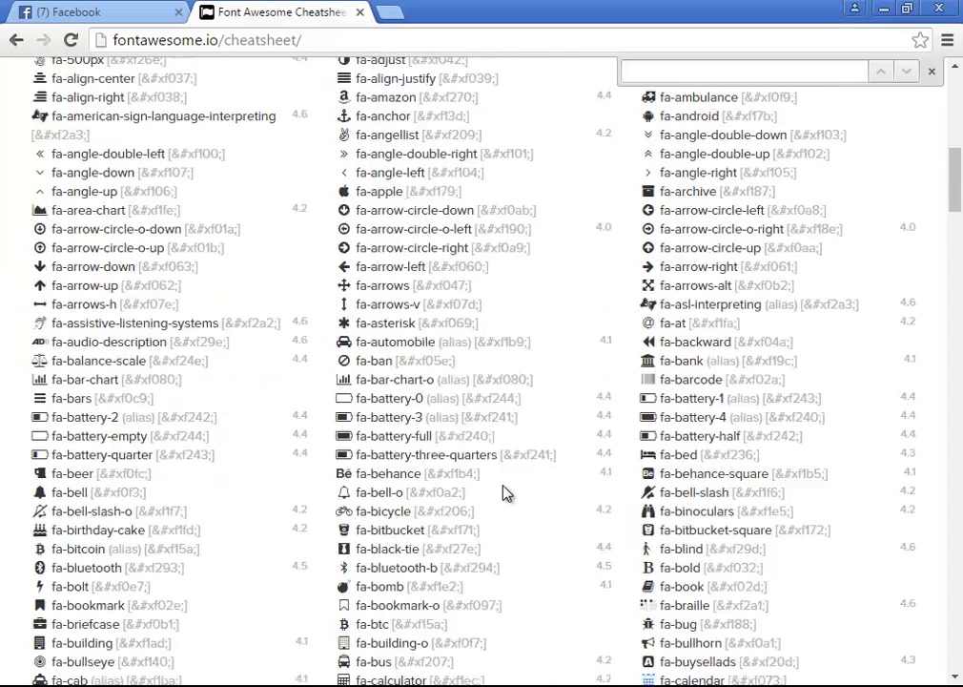
pyautogui.scroll(-2, 487, 487)
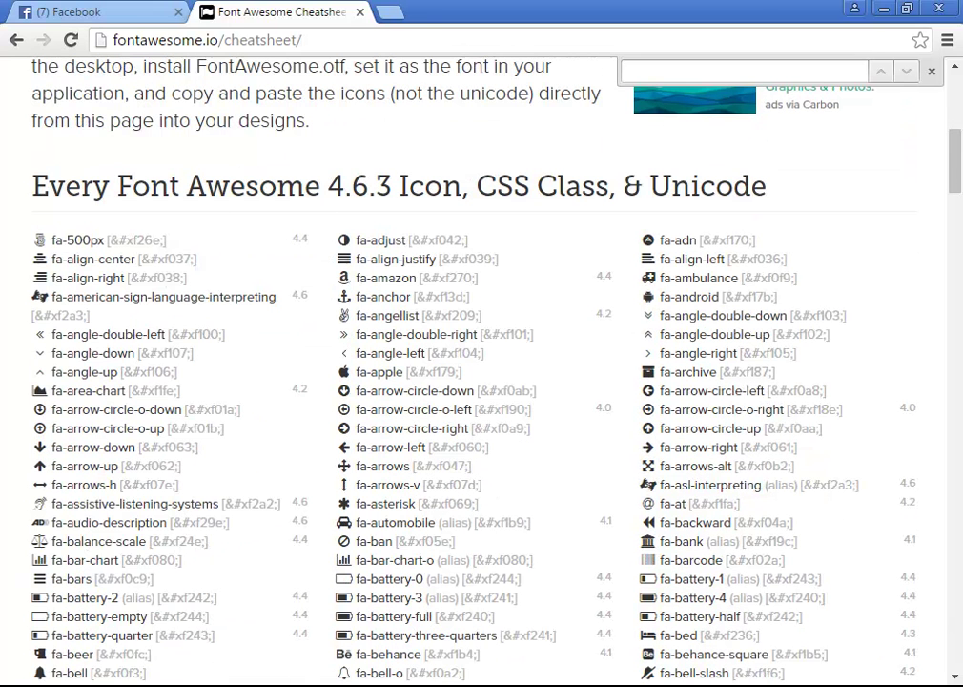
pyautogui.hotkey('alt', 'Tab')
pyautogui.click(257, 344)
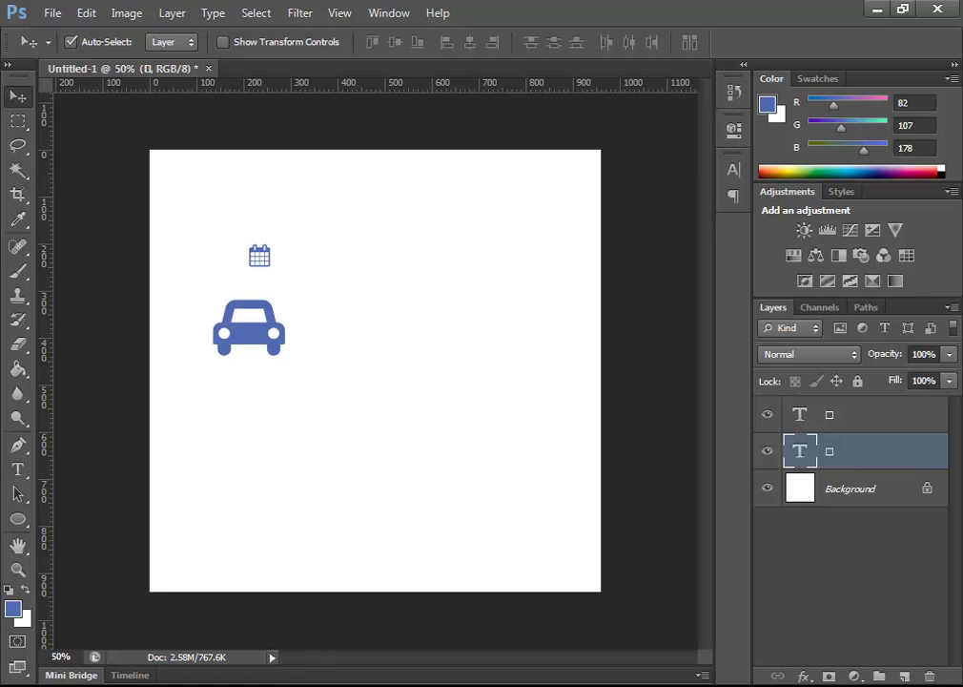
pyautogui.hotkey('alt', 'Tab')
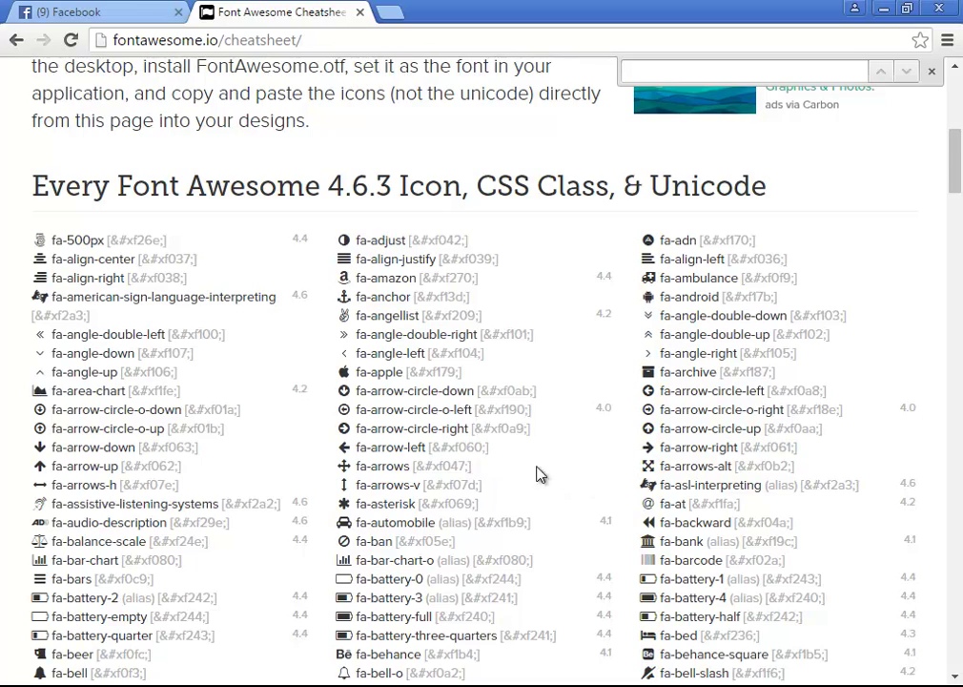
# - Look over the range of icons in the Font Awesome cheatsheet, down to the hand and hourglass entries
pyautogui.scroll(-2, 464, 500)
pyautogui.scroll(-10, 463, 503)
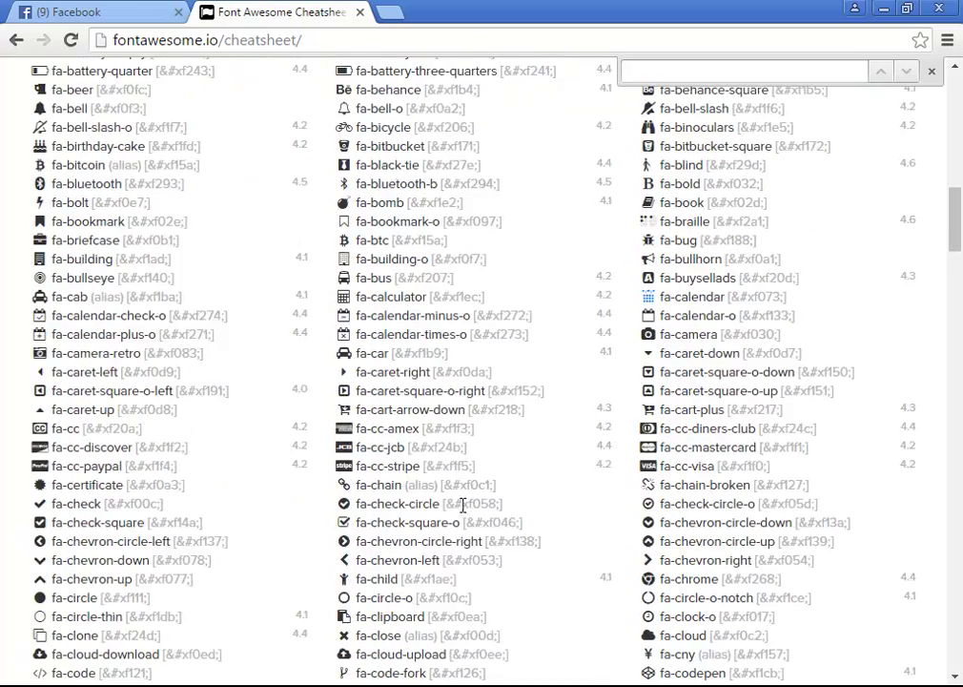
pyautogui.scroll(-11, 464, 501)
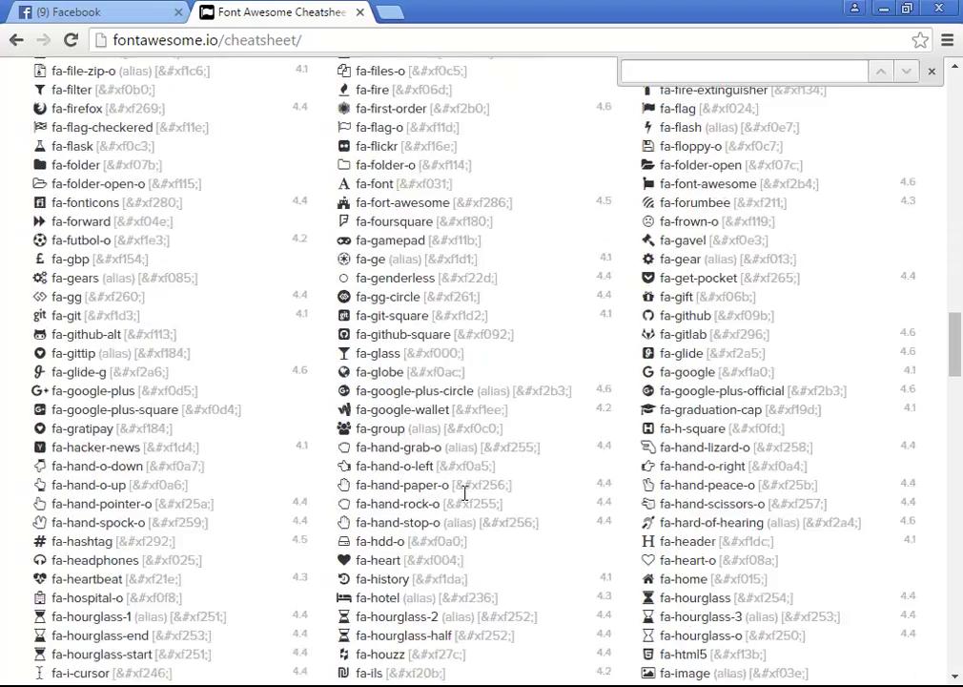
pyautogui.moveTo(954, 353); pyautogui.dragTo(959, 77)
pyautogui.scroll(-7, 532, 585)
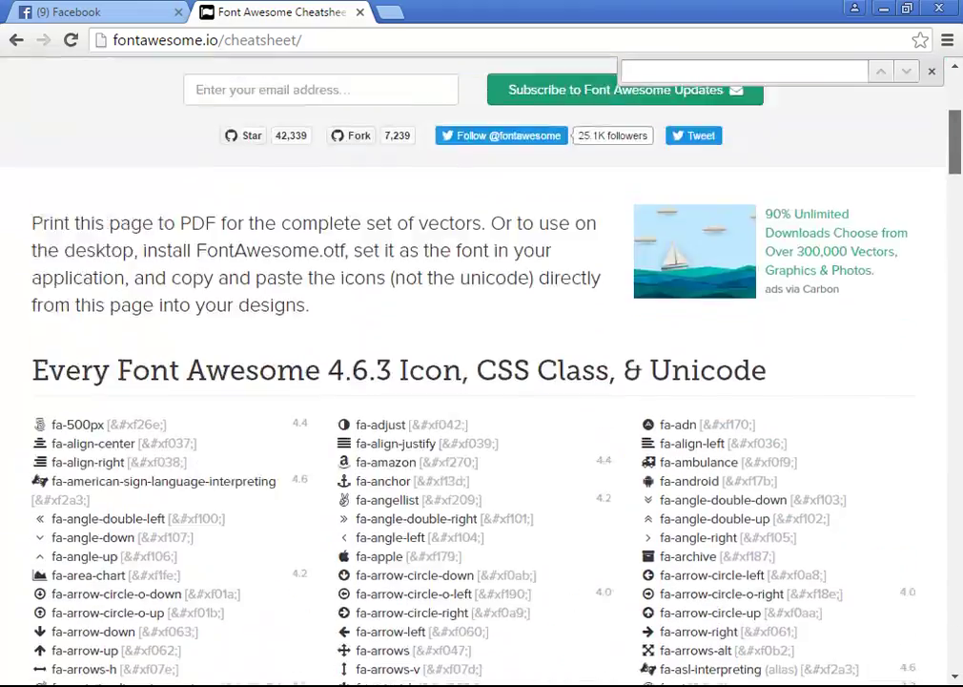
pyautogui.scroll(-1, 533, 585)
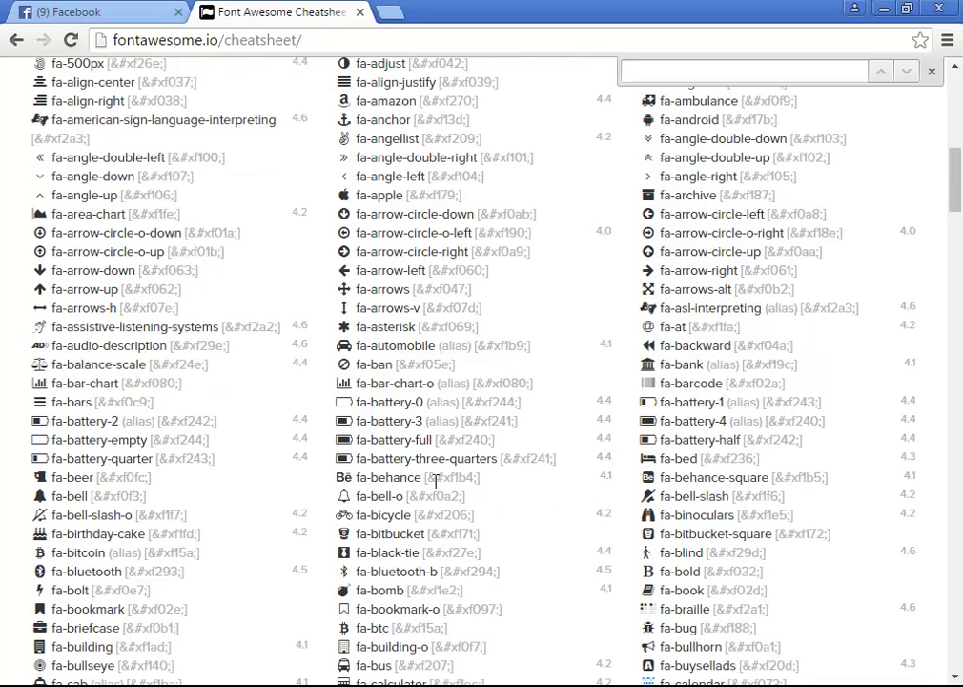
# - Switch to Photoshop, move the car icon up to the right of the calendar icon, and deselect its layer
pyautogui.hotkey('alt', 'Tab')
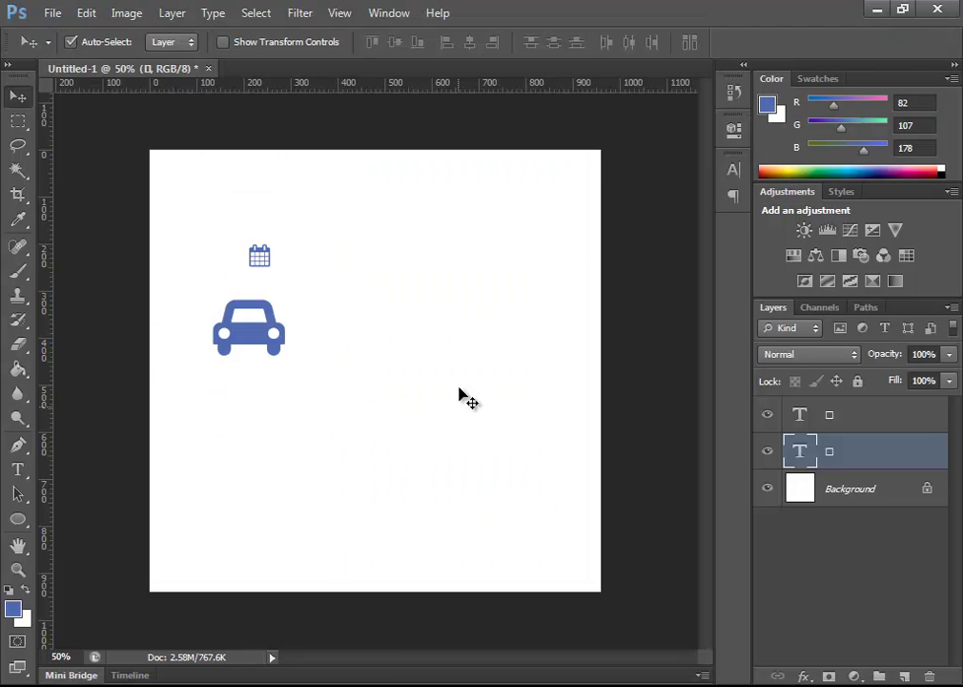
pyautogui.moveTo(252, 345); pyautogui.dragTo(328, 256)
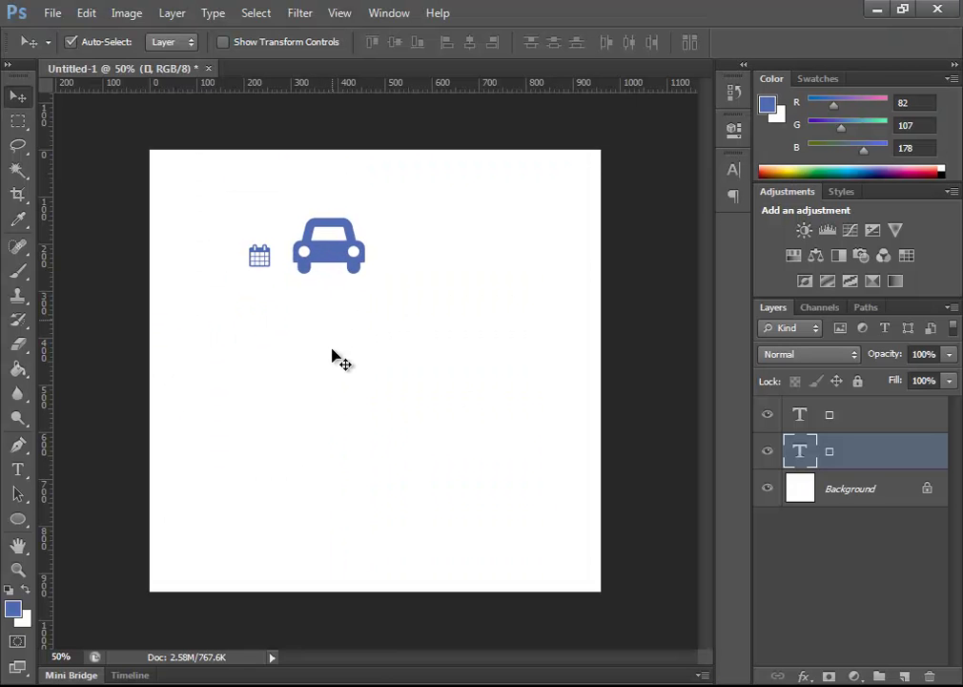
pyautogui.click(296, 645)
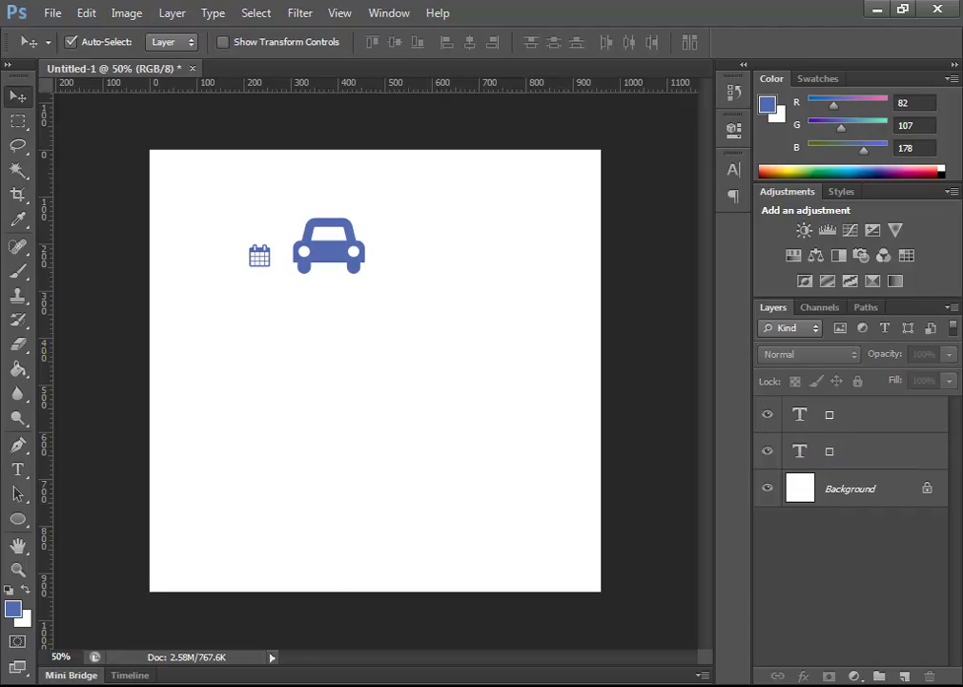
# - Return to the Font Awesome cheatsheet in the browser and examine the icons available through the end of the list, closing the page search
pyautogui.hotkey('alt', 'Tab')
pyautogui.scroll(-4, 261, 484)
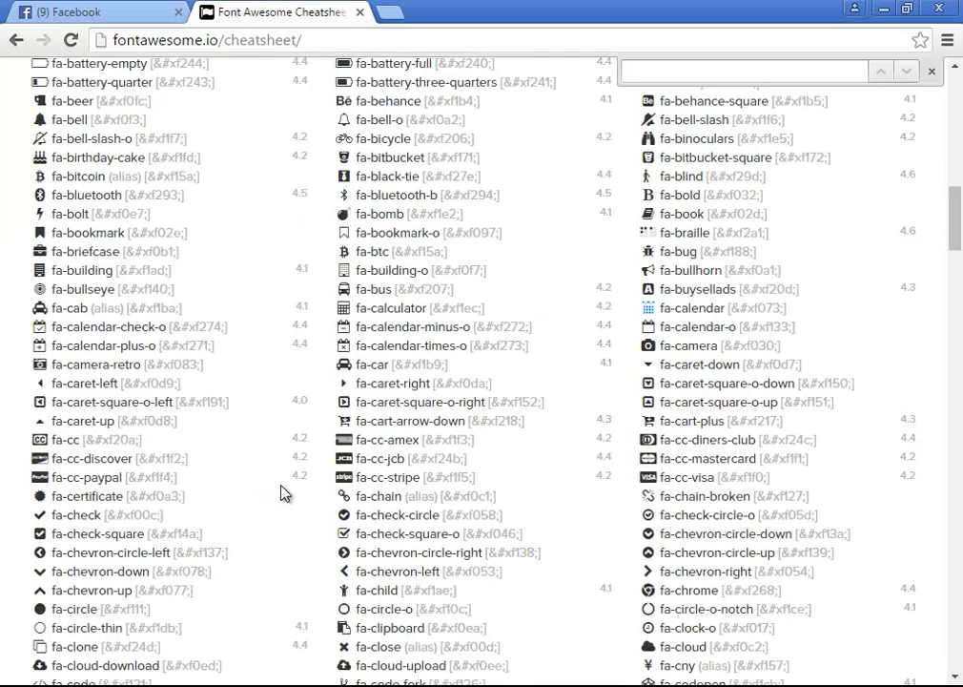
pyautogui.scroll(2, 296, 488)
pyautogui.hotkey('ctrl', 'f')
pyautogui.scroll(1, 329, 441)
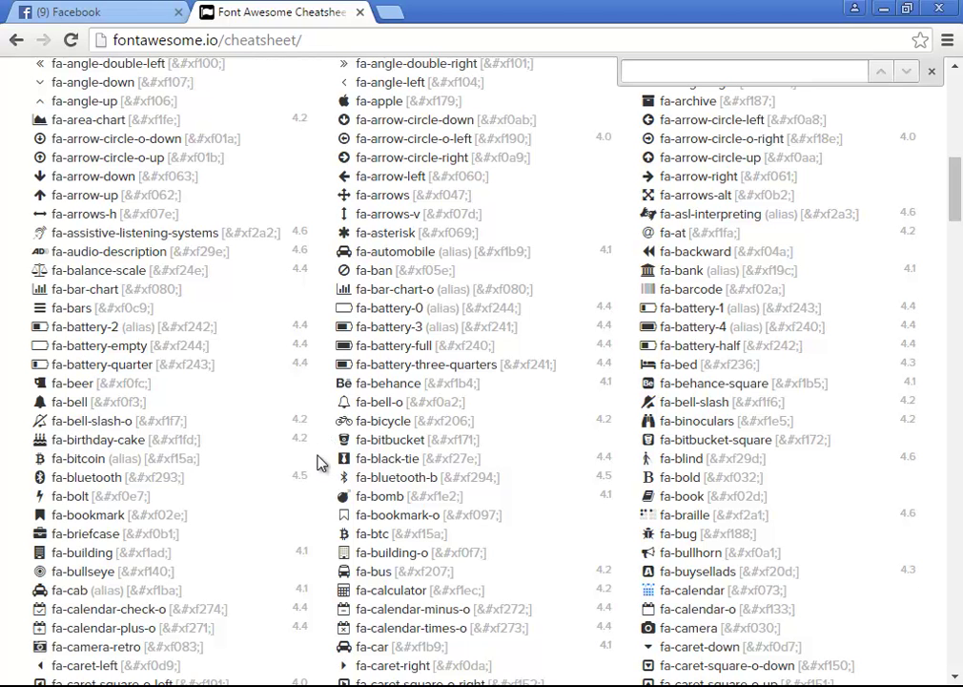
pyautogui.scroll(-9, 477, 527)
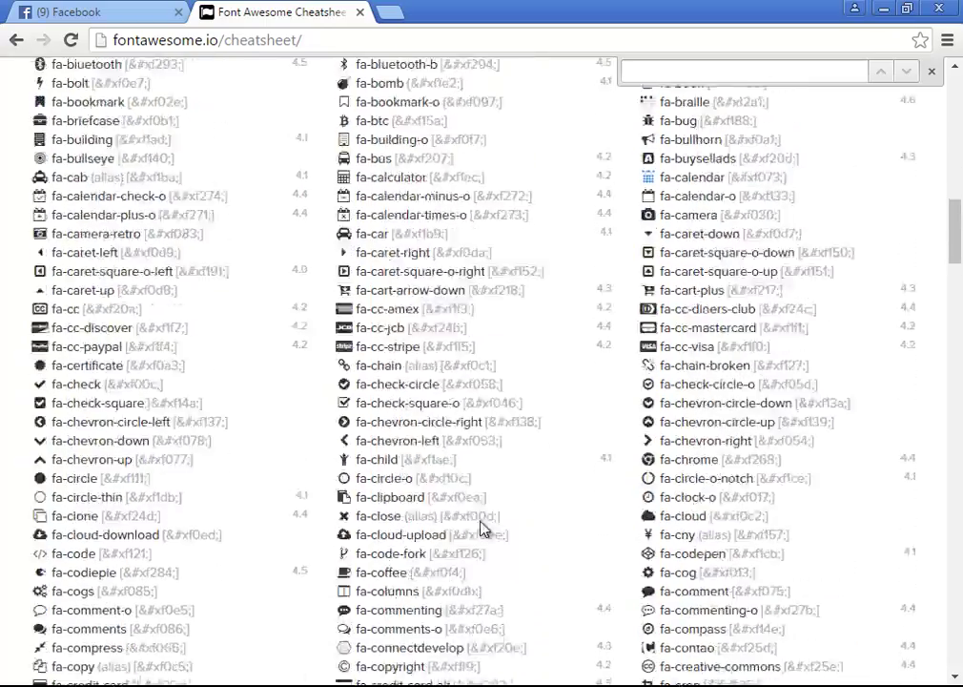
pyautogui.scroll(-16, 488, 524)
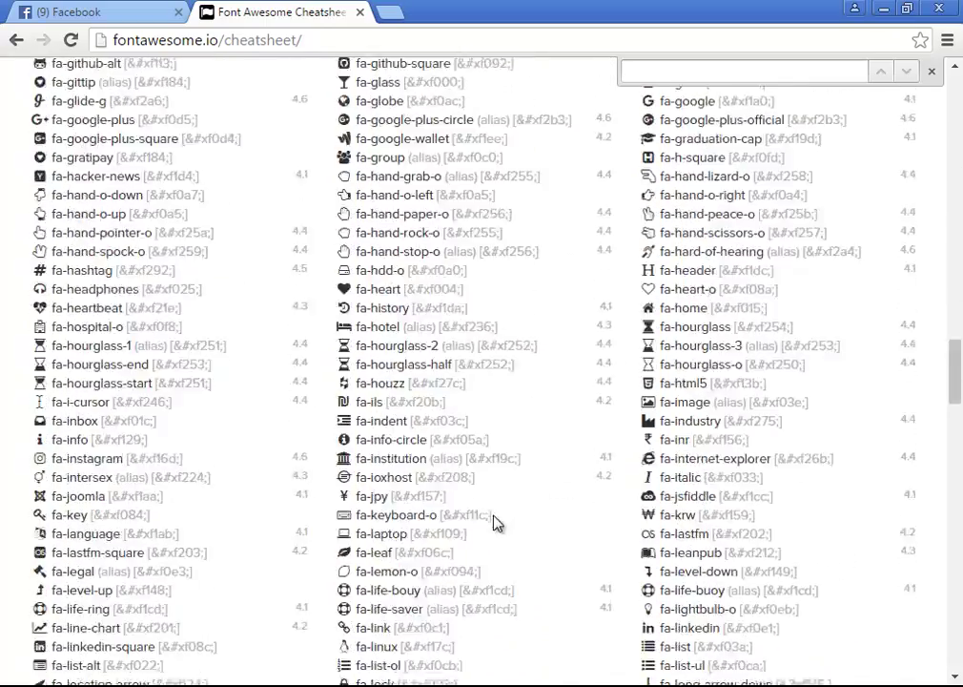
pyautogui.scroll(-16, 495, 517)
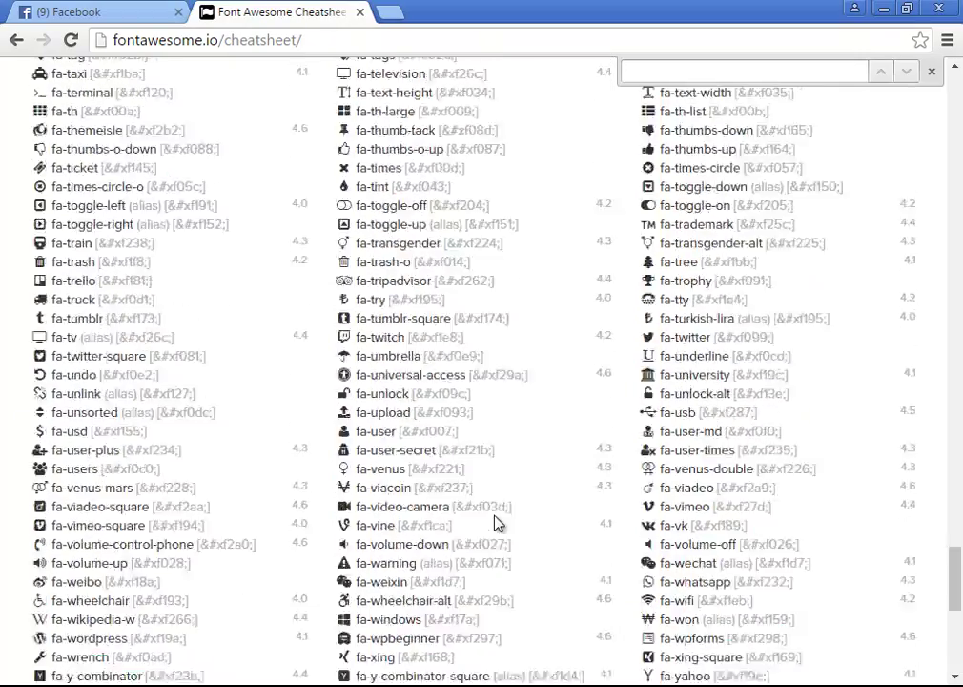
pyautogui.scroll(20, 495, 522)
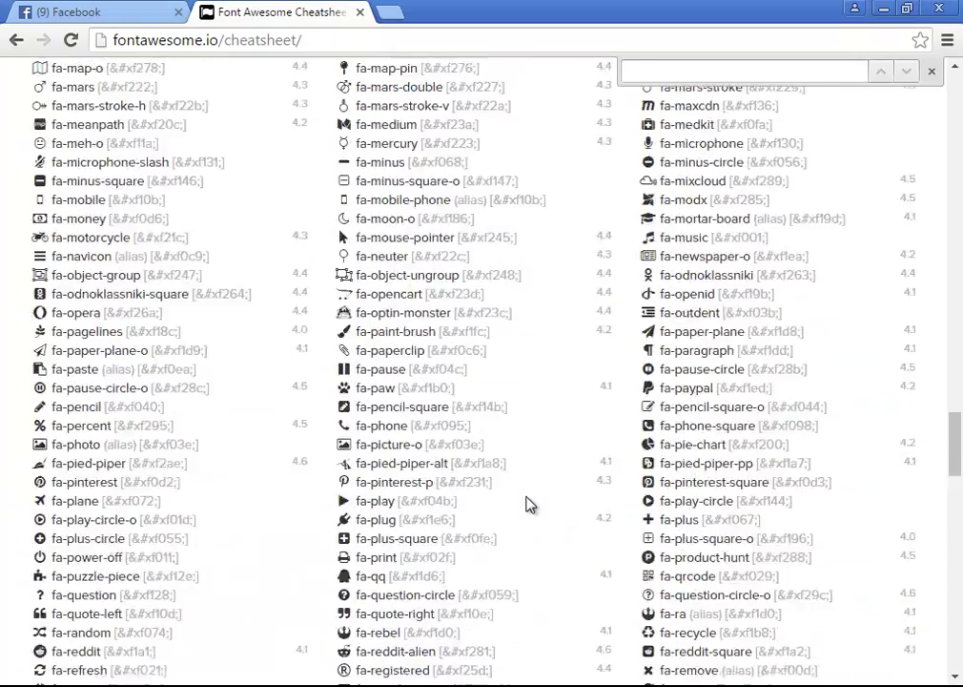
pyautogui.scroll(5, 534, 503)
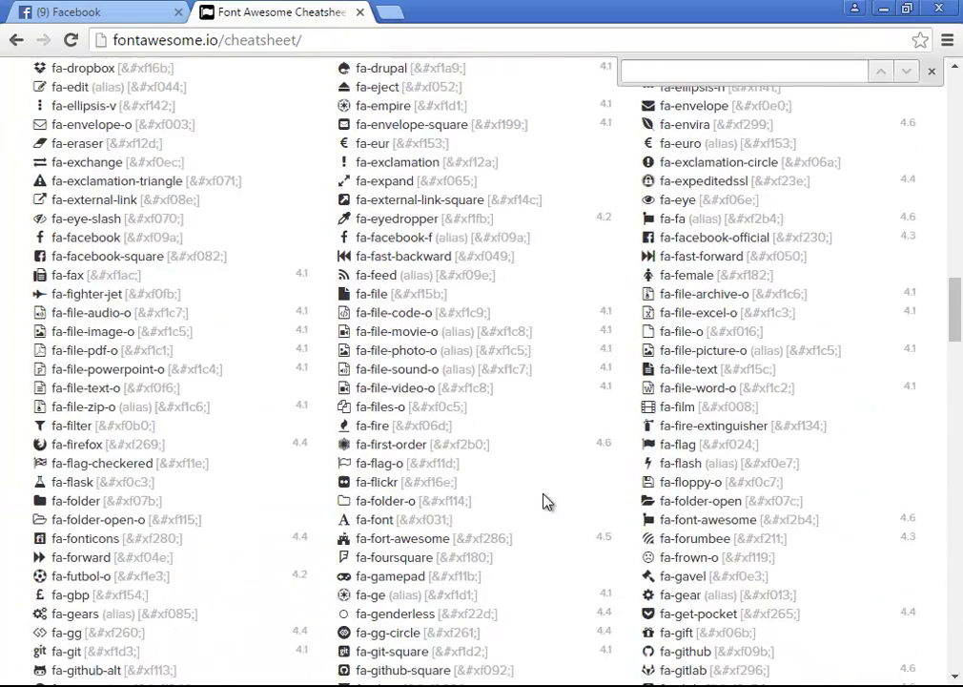
pyautogui.click(932, 71)
pyautogui.scroll(2, 555, 327)
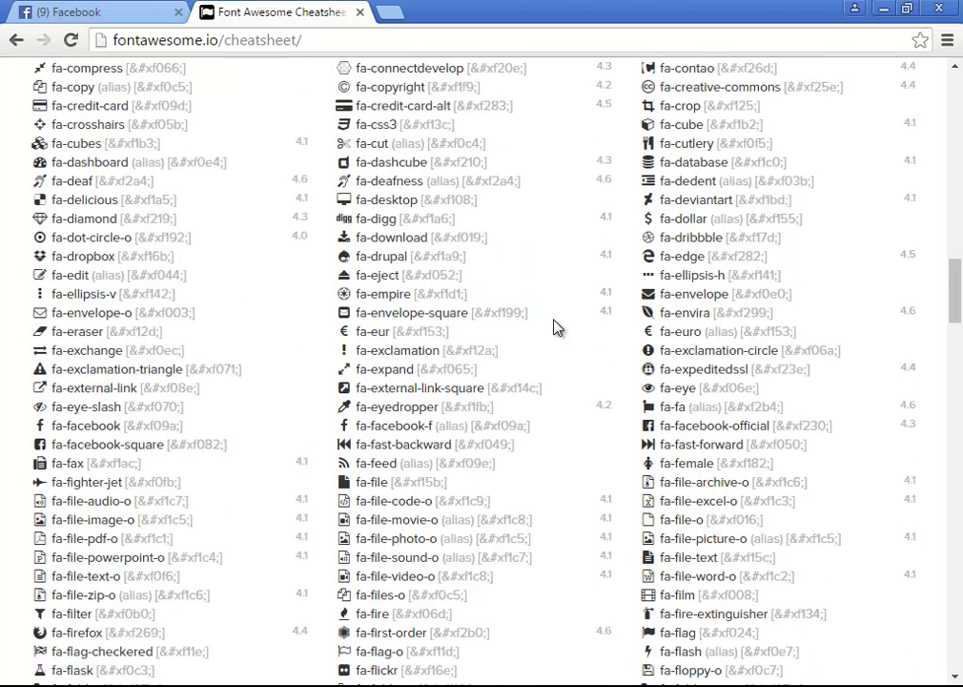